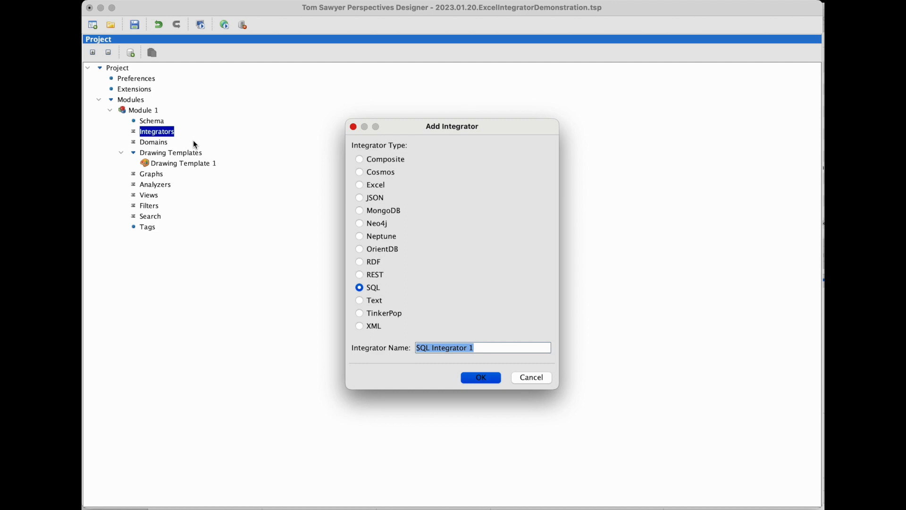
# Add an Excel integrator named Excel Integrator 1 and set its file location to 2023.01.13.CrimeNetworkData.xlsx from the Data folder.
pyautogui.click(362, 184)
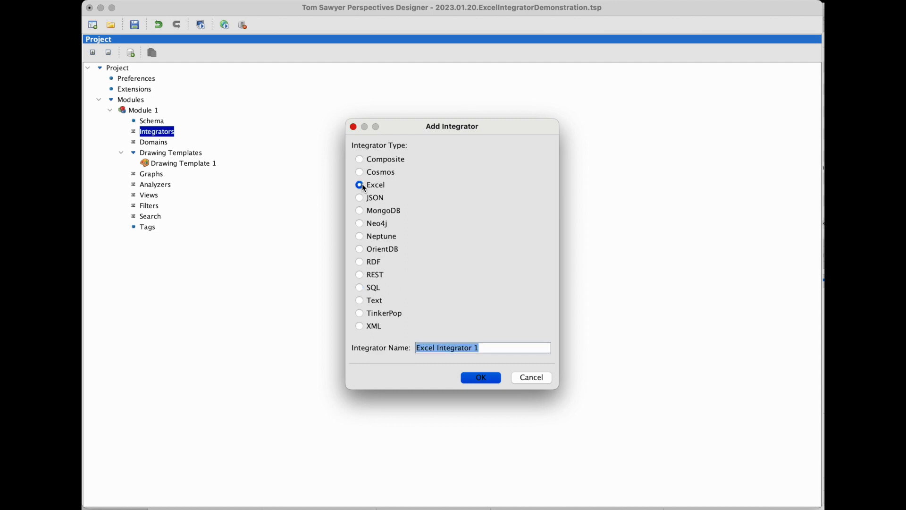
pyautogui.click(482, 381)
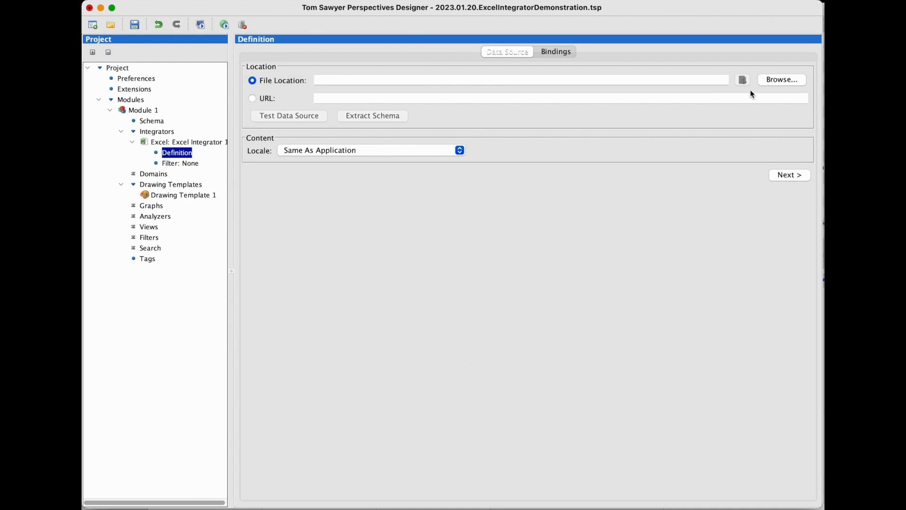
pyautogui.click(776, 80)
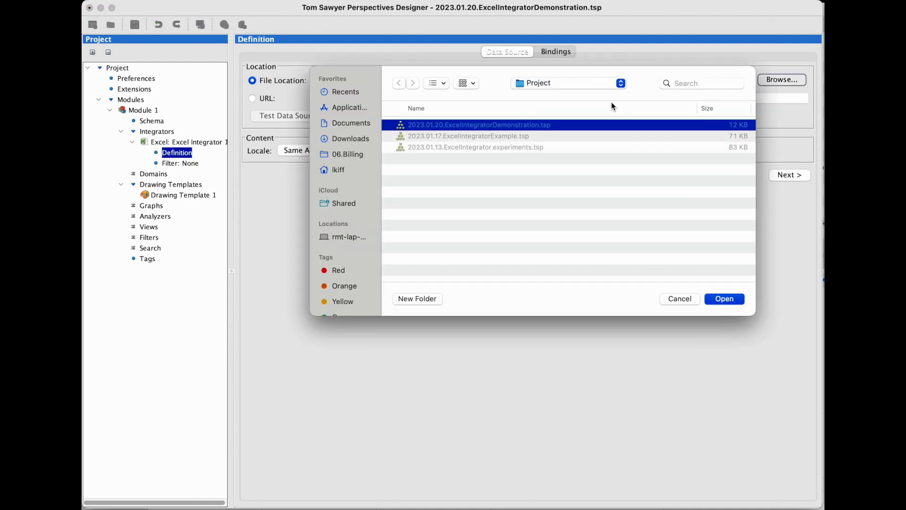
pyautogui.click(621, 84)
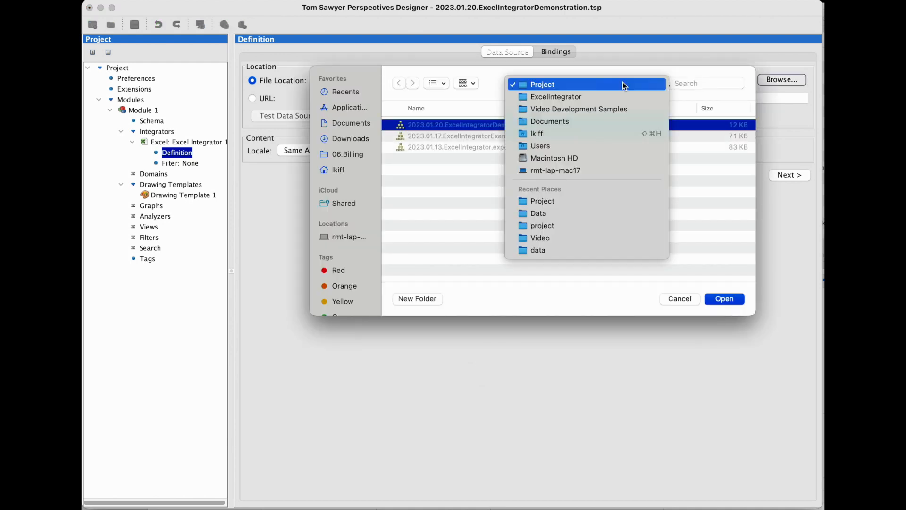
pyautogui.click(544, 214)
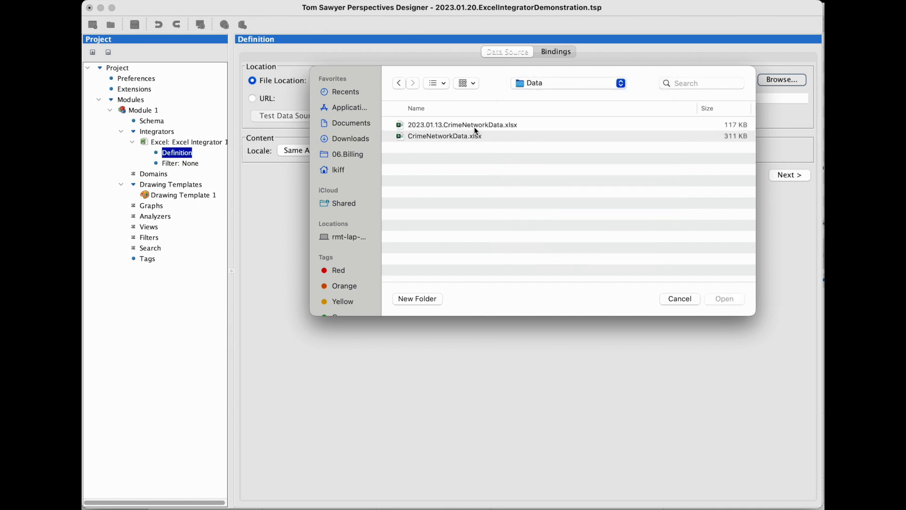
pyautogui.click(475, 129)
pyautogui.click(725, 300)
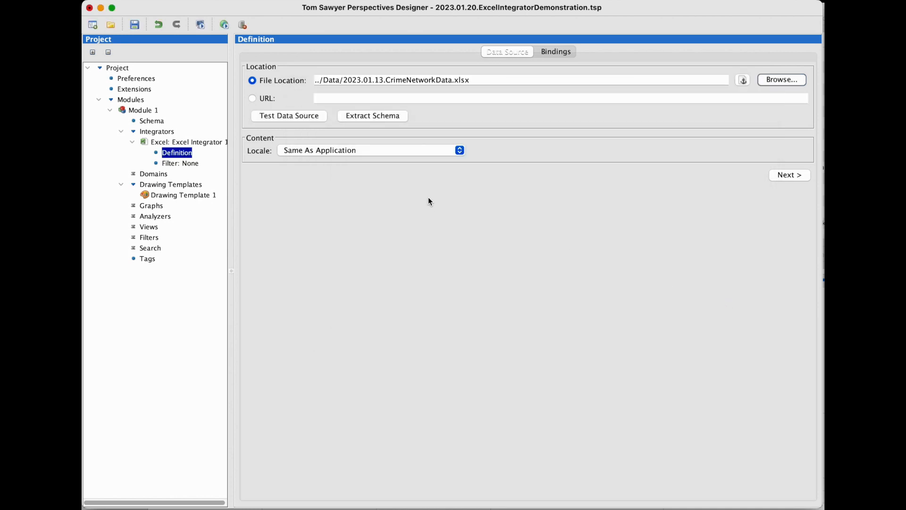
# Test the data source and extract its schema for only Persons, Incidents and PersonIncidentRelationships, keeping all their attributes.
pyautogui.click(300, 119)
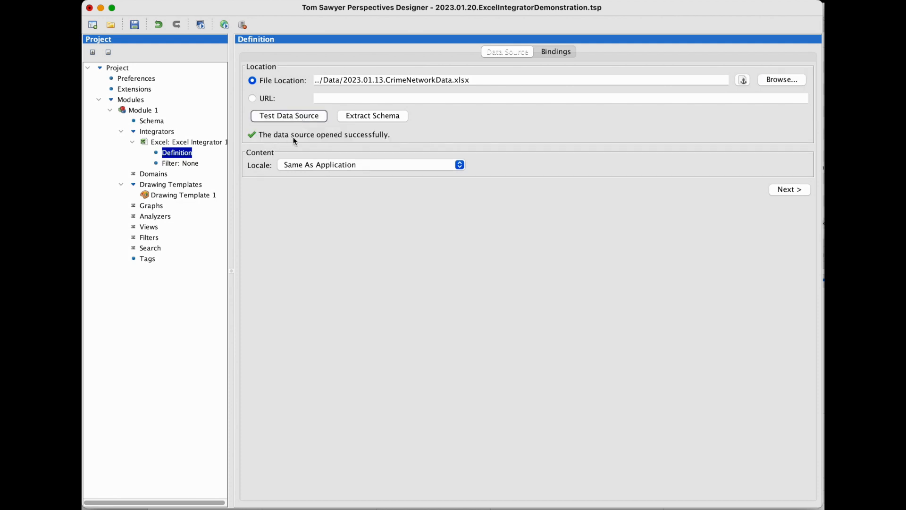
pyautogui.click(373, 117)
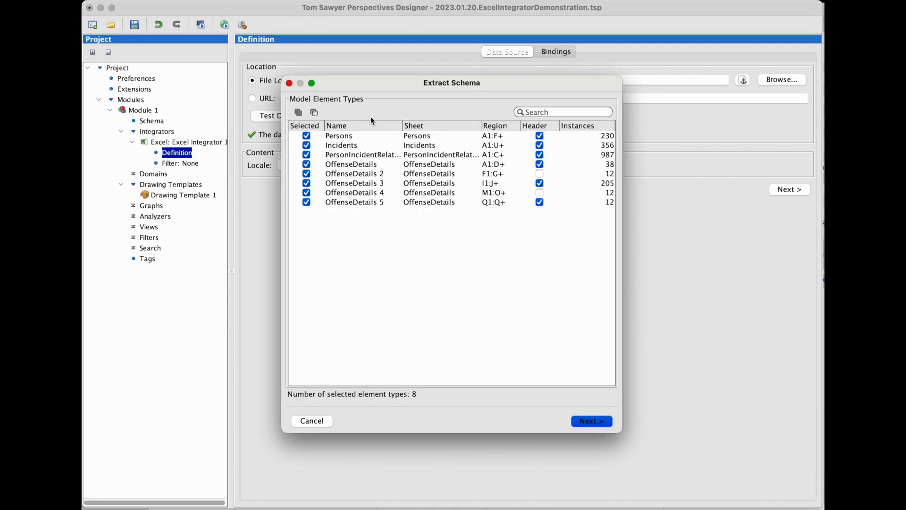
pyautogui.click(306, 164)
pyautogui.click(306, 173)
pyautogui.click(306, 183)
pyautogui.click(306, 192)
pyautogui.click(592, 421)
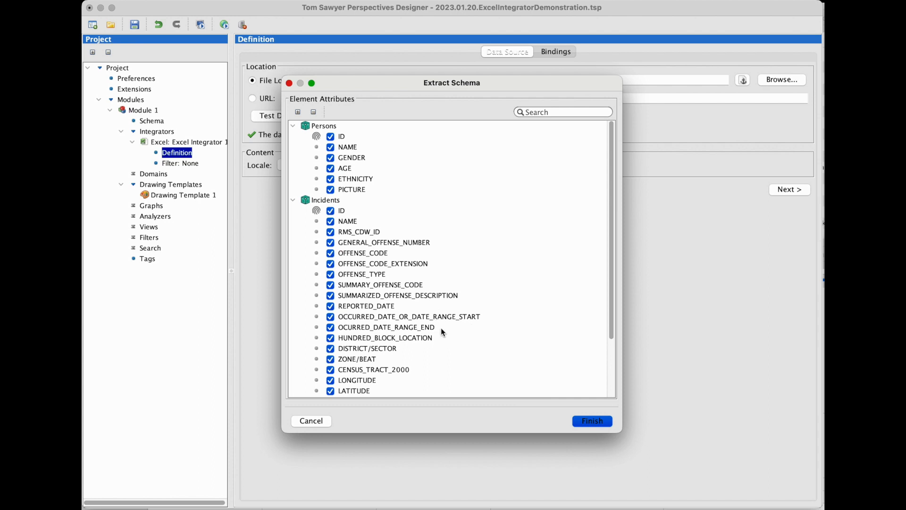
pyautogui.scroll(-3, 447, 344)
pyautogui.scroll(3, 449, 349)
pyautogui.click(595, 422)
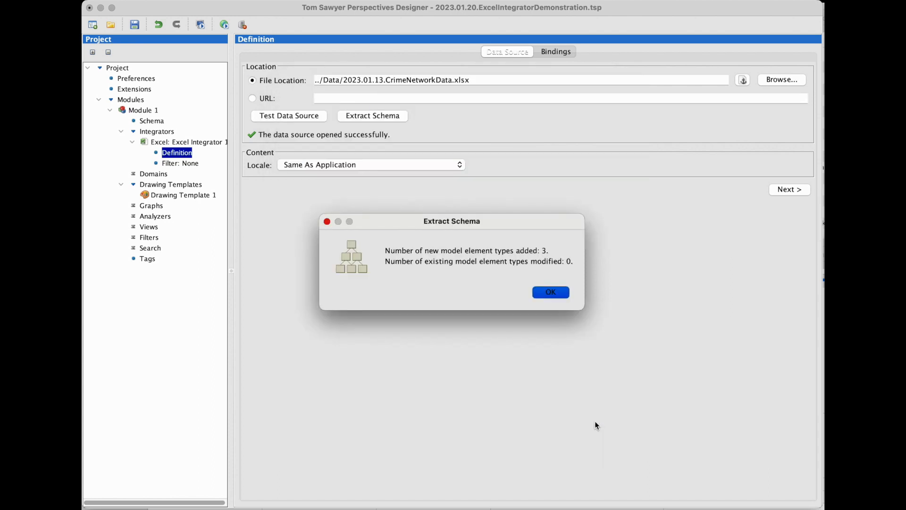
pyautogui.click(551, 293)
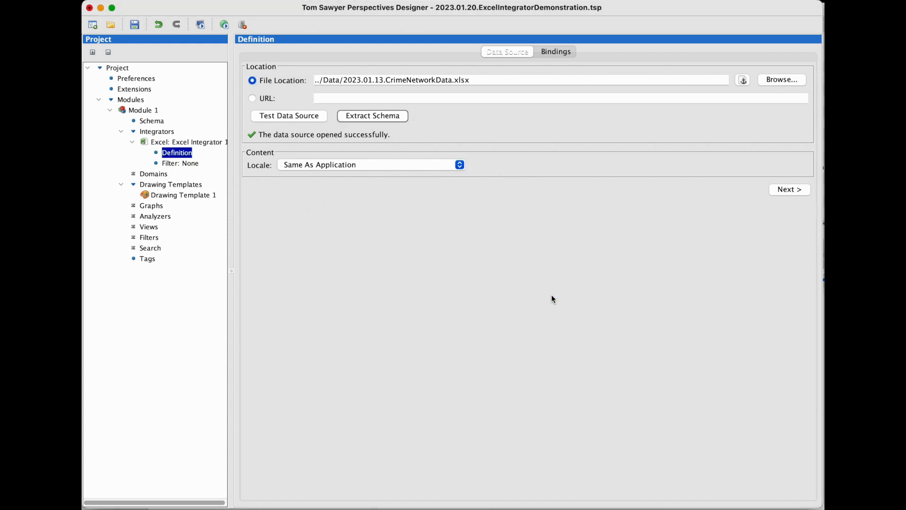
# Examine the integrator's bindings and the Excel file content for the Persons and PersonIncidentRelationships element types.
pyautogui.click(556, 53)
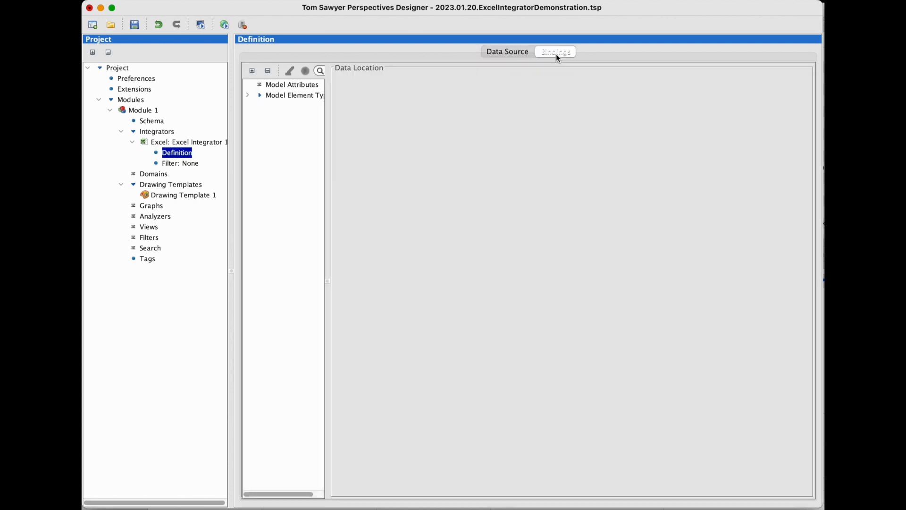
pyautogui.click(248, 94)
pyautogui.click(285, 106)
pyautogui.click(347, 91)
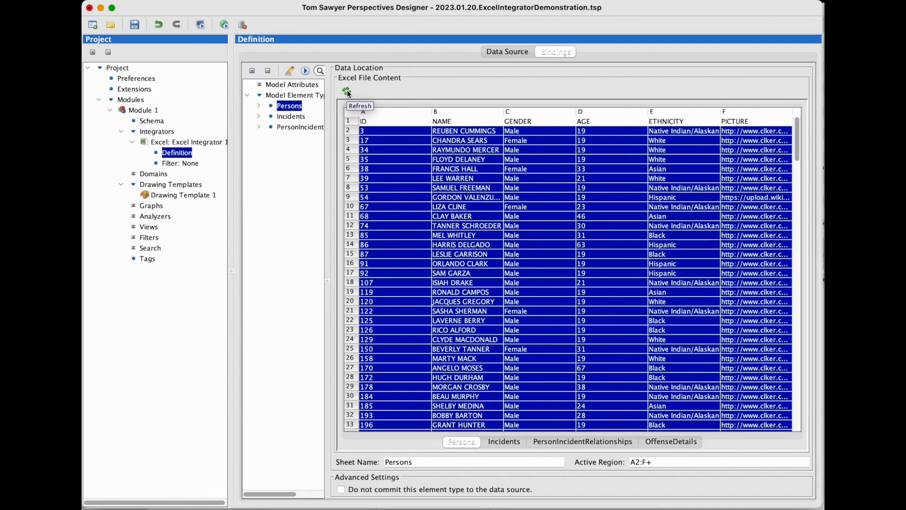
pyautogui.click(258, 126)
pyautogui.click(294, 128)
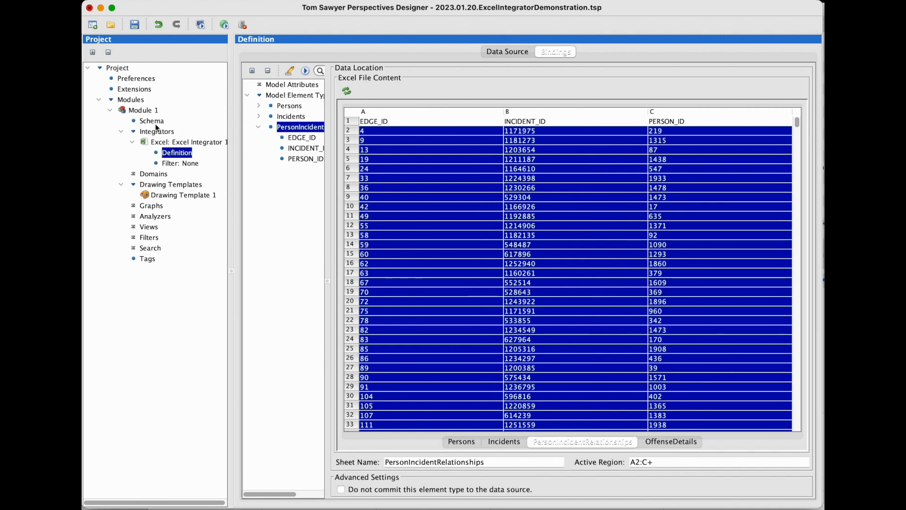
# Expand the attributes of Persons, Incidents and PersonIncidentRelationships in Module 1's schema and enable the schema drawing.
pyautogui.click(144, 123)
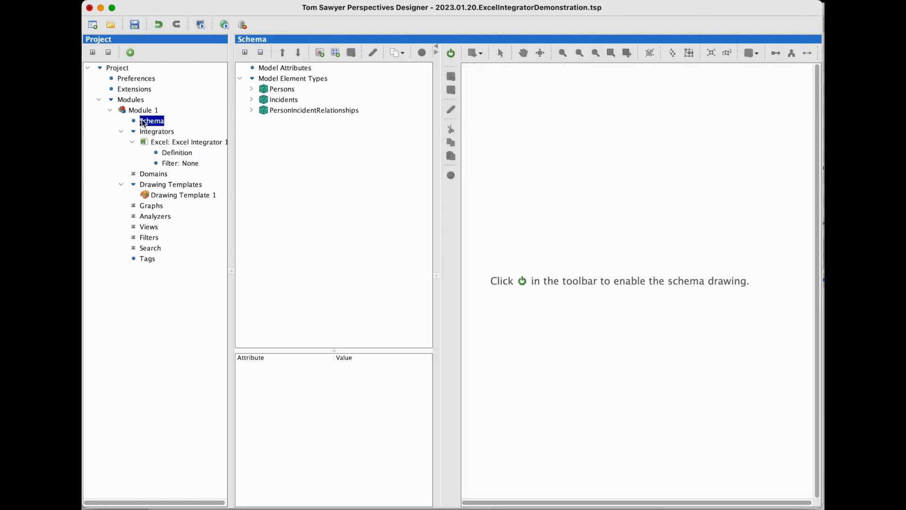
pyautogui.click(252, 89)
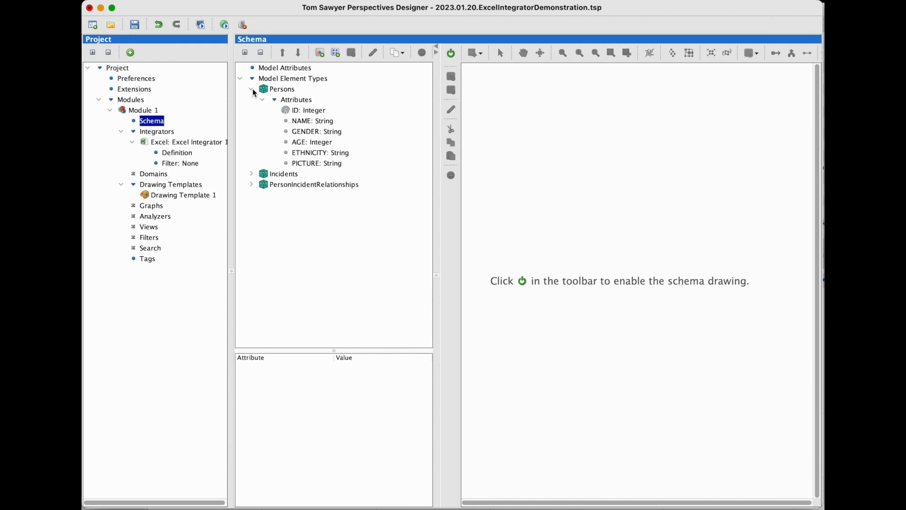
pyautogui.click(253, 175)
pyautogui.scroll(-4, 256, 196)
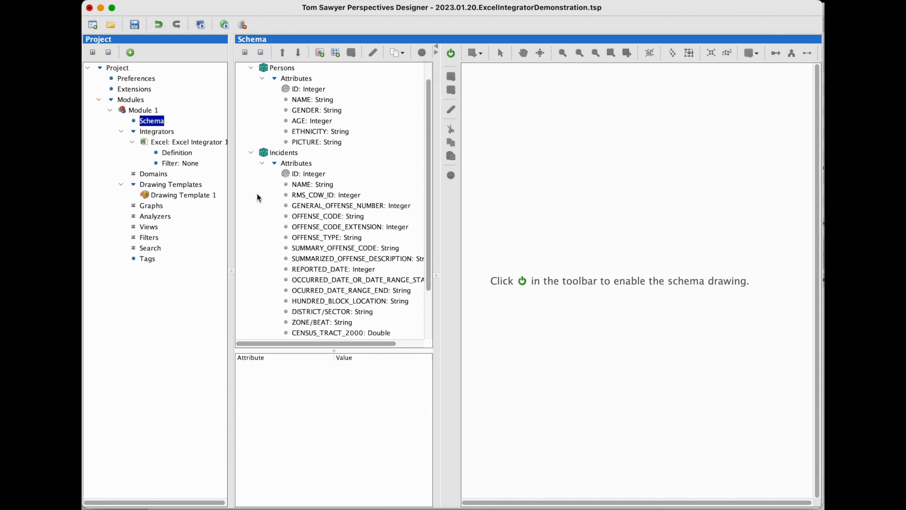
pyautogui.click(251, 334)
pyautogui.scroll(-4, 270, 305)
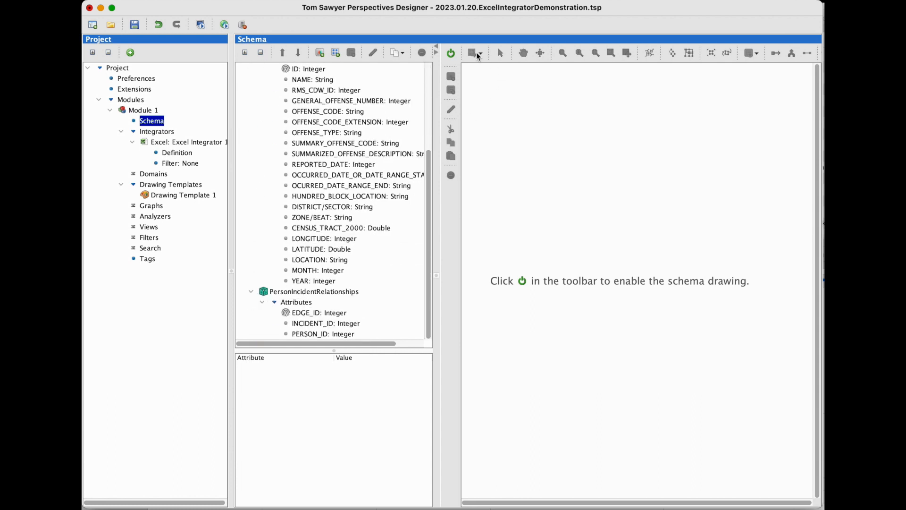
pyautogui.click(452, 53)
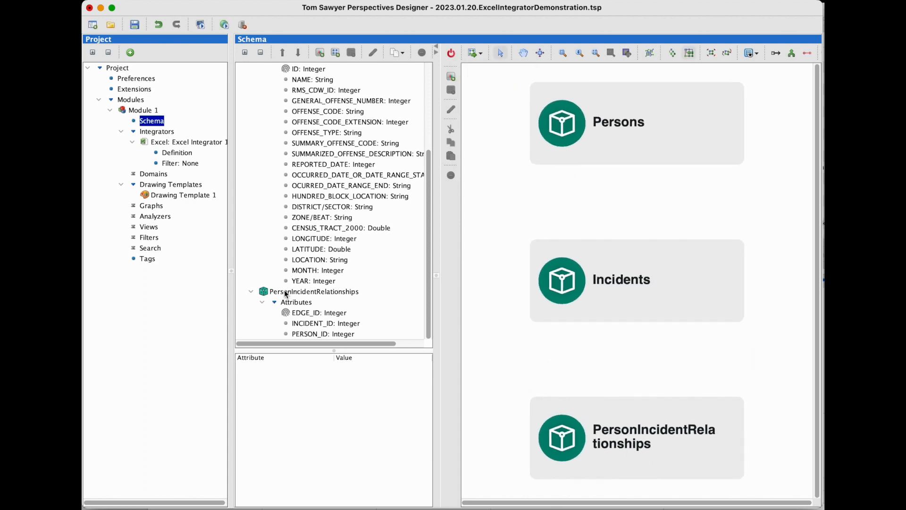
# Change the PersonIncidentRelationships element type to an Edge with Incidents as its source and Persons as its target.
pyautogui.hscroll(1, 287, 296)
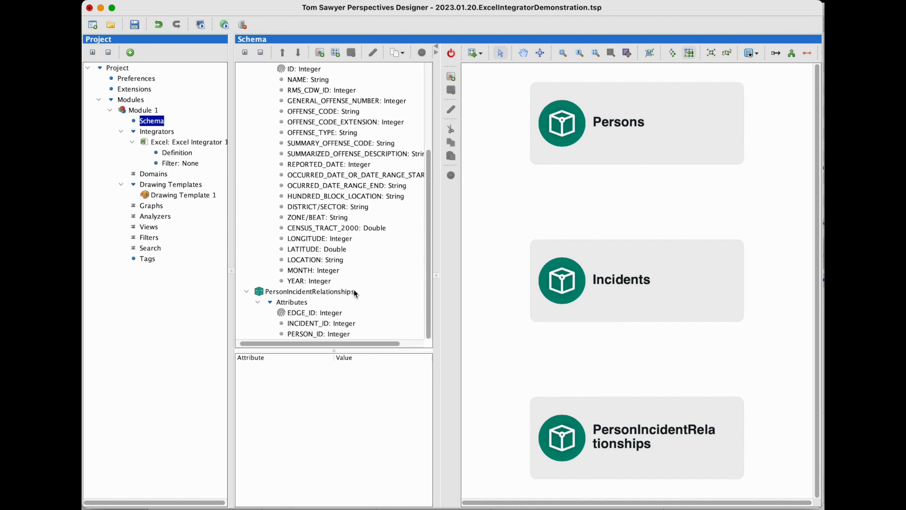
pyautogui.click(280, 294)
pyautogui.rightClick(309, 293)
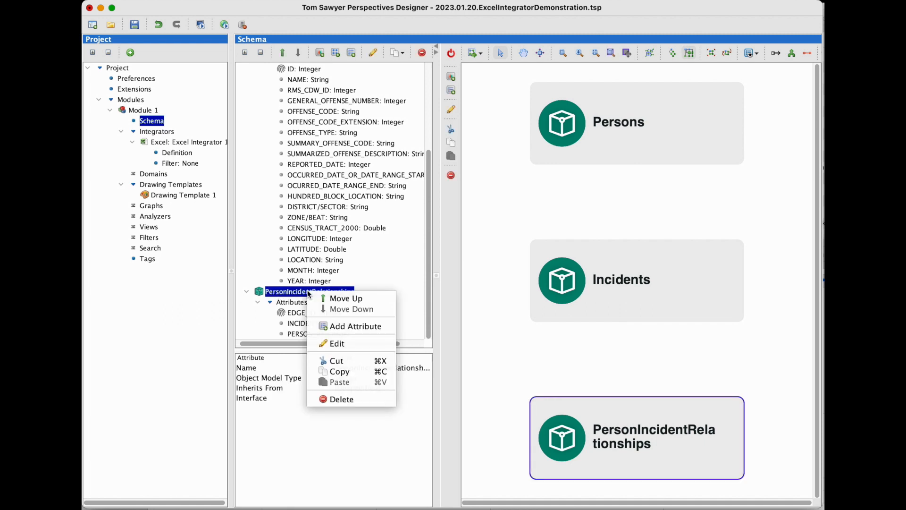
pyautogui.click(351, 344)
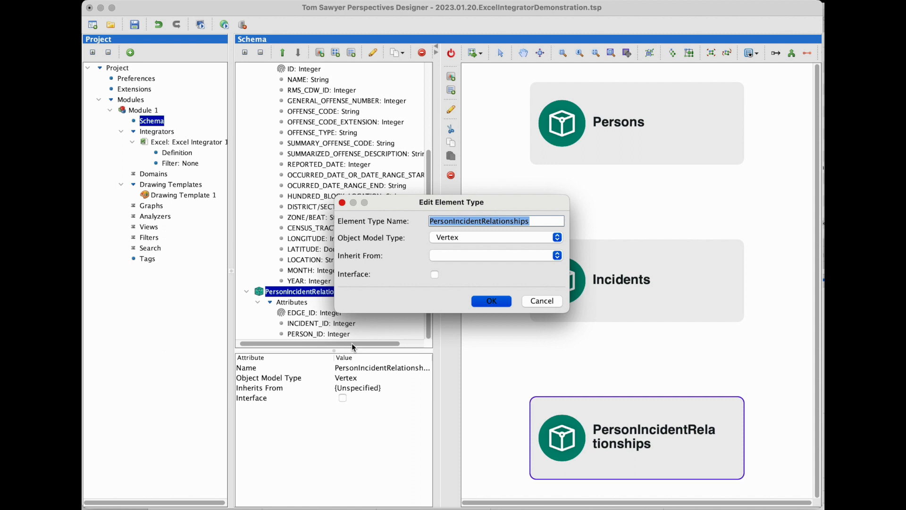
pyautogui.click(558, 237)
pyautogui.click(458, 248)
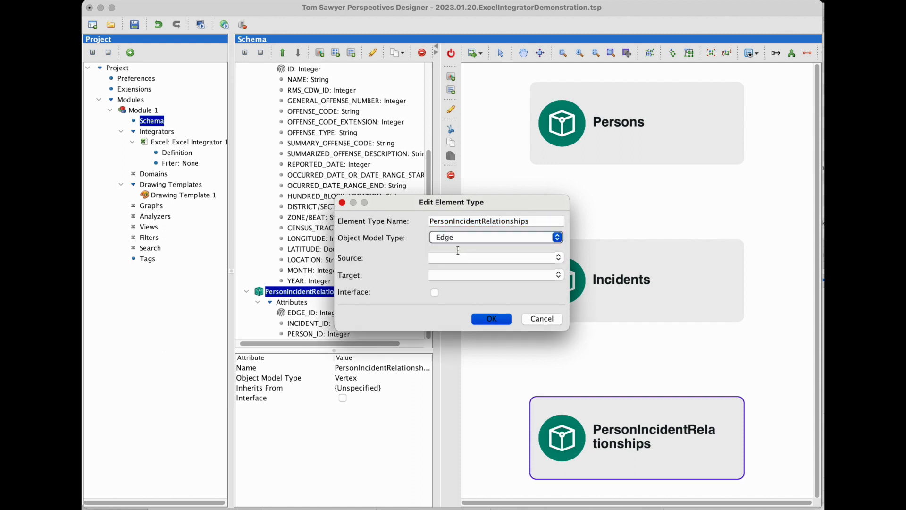
pyautogui.click(558, 260)
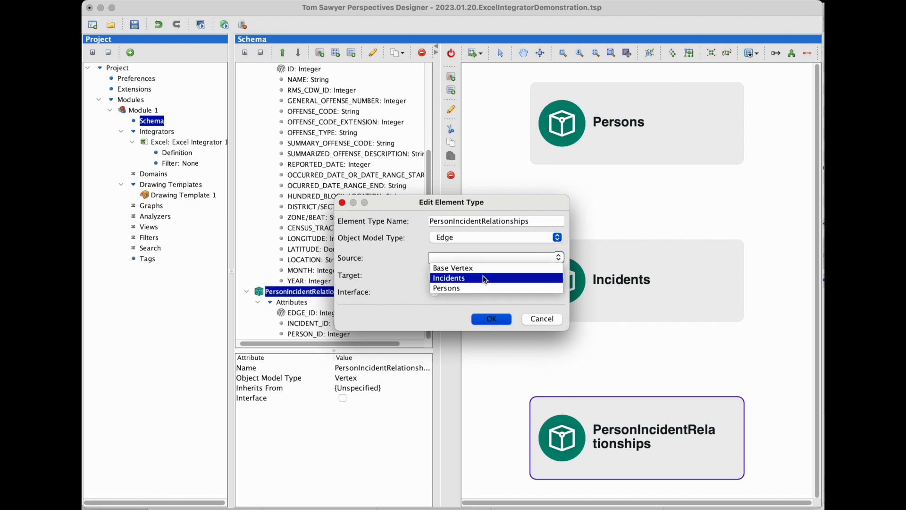
pyautogui.click(469, 280)
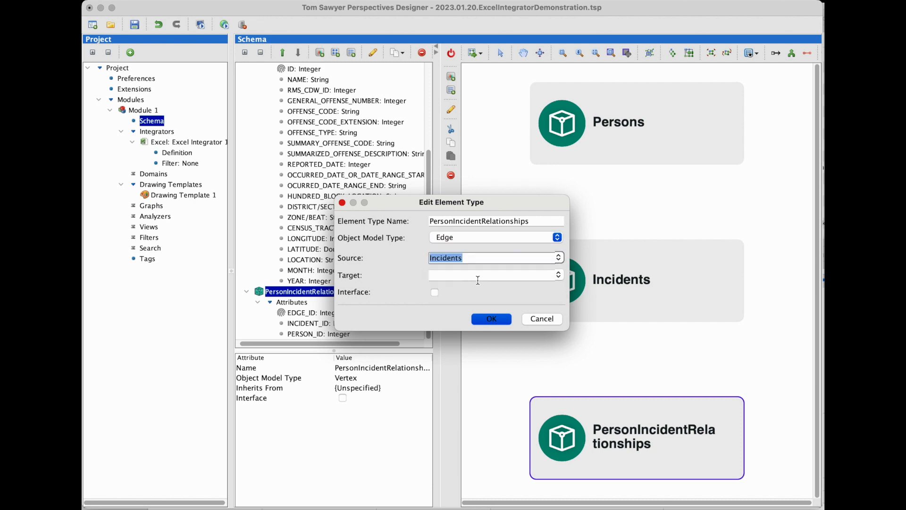
pyautogui.click(559, 278)
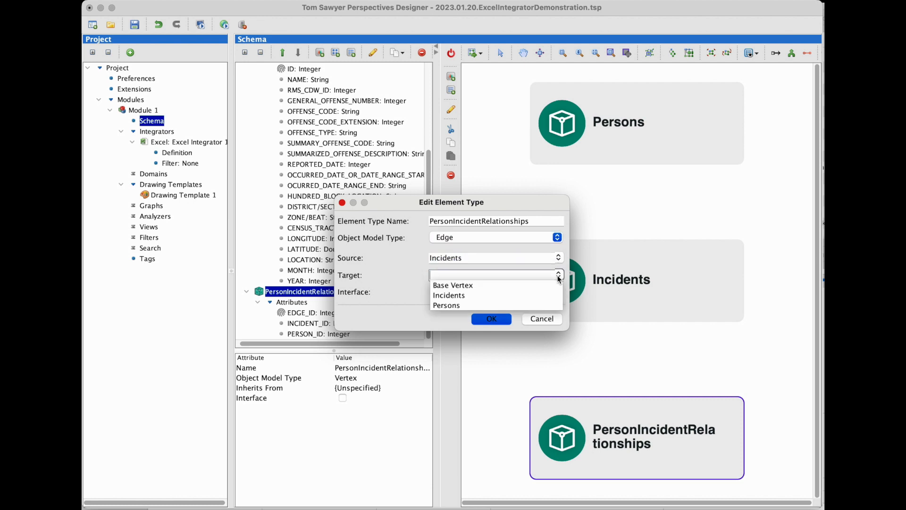
pyautogui.click(490, 309)
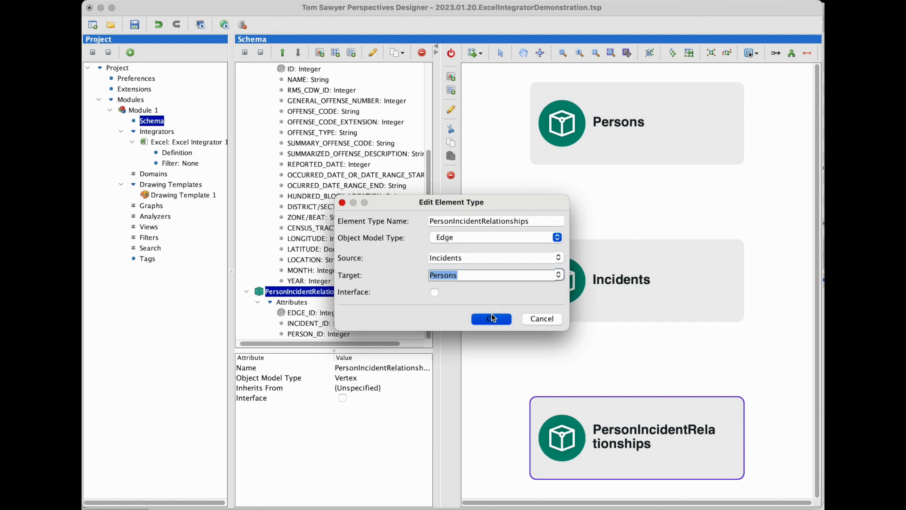
pyautogui.click(492, 320)
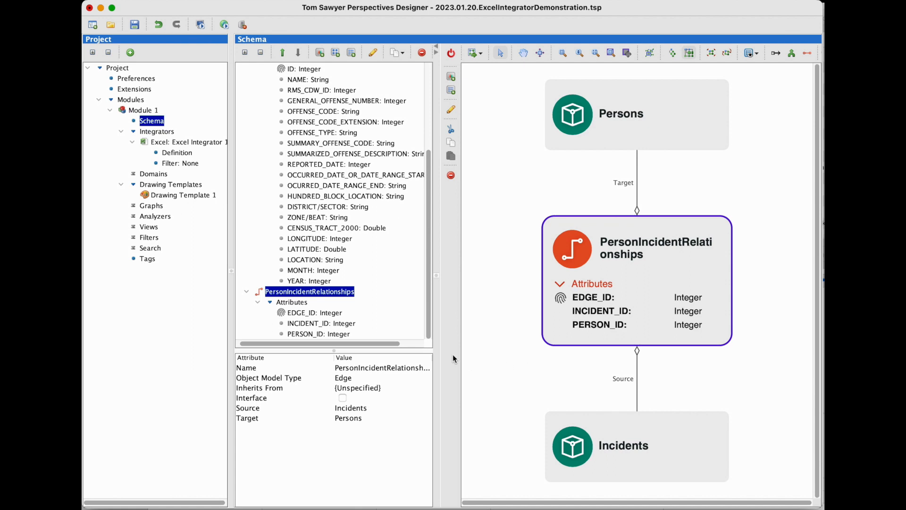
# Delete the INCIDENT_ID and PERSON_ID attributes from the PersonIncidentRelationships edge type.
pyautogui.click(346, 324)
pyautogui.rightClick(346, 325)
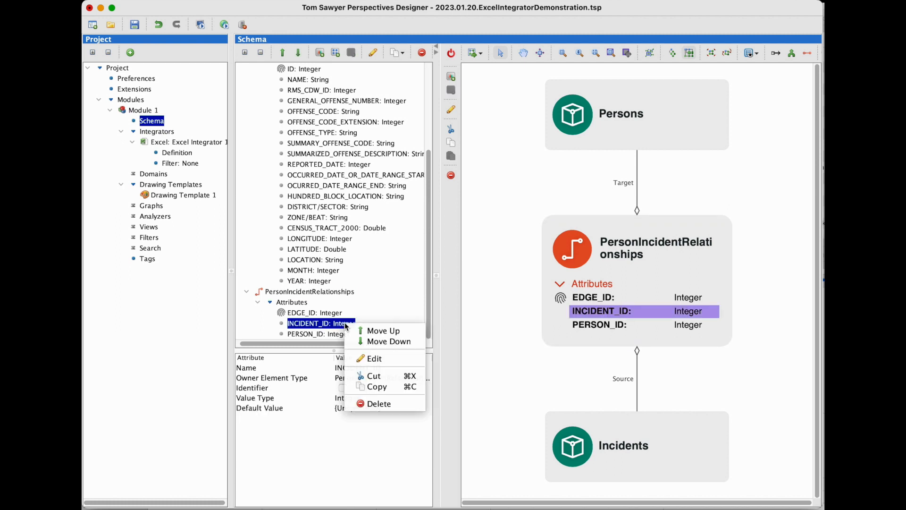
pyautogui.click(364, 403)
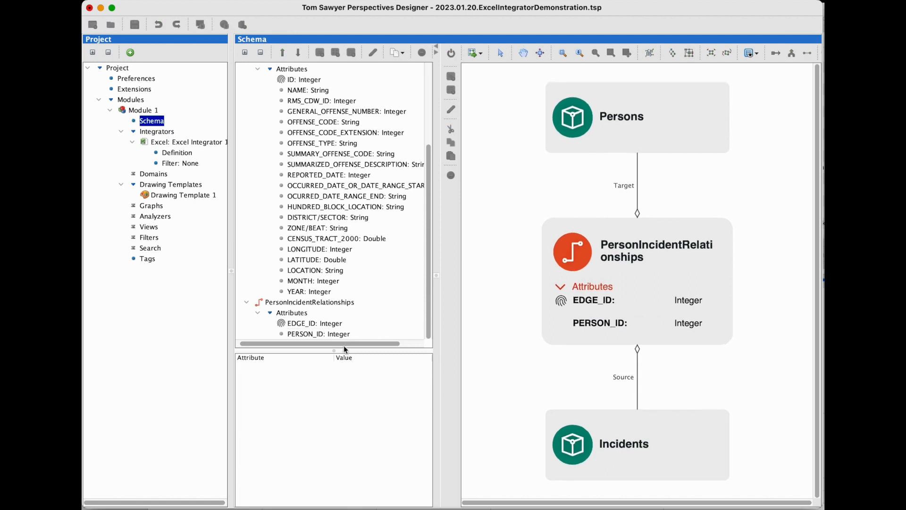
pyautogui.click(335, 335)
pyautogui.rightClick(335, 335)
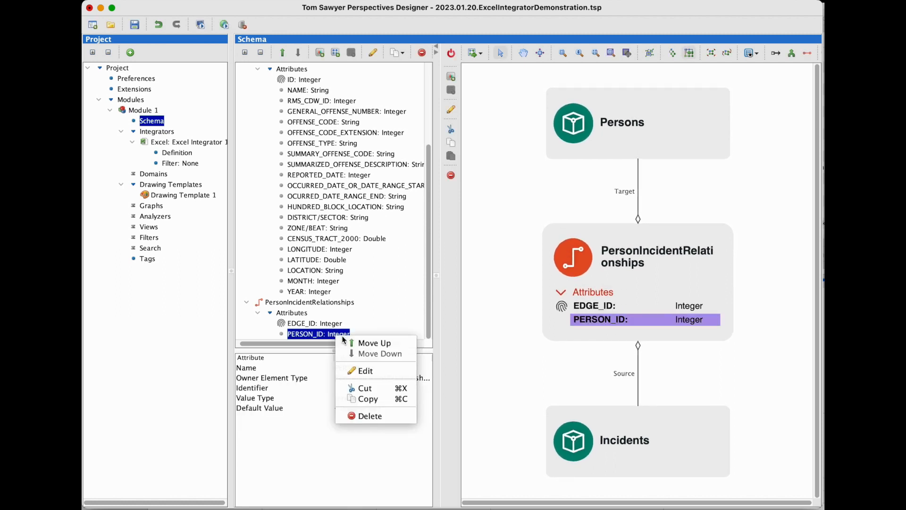
pyautogui.click(366, 417)
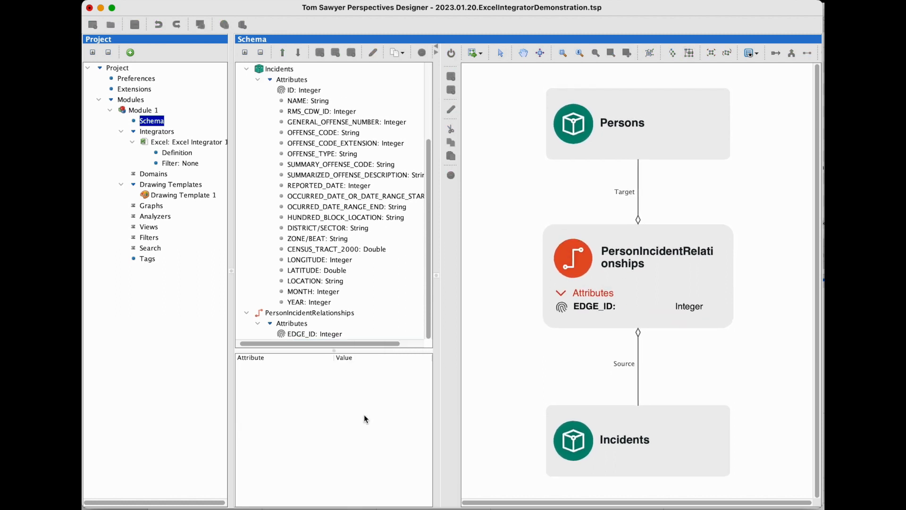
# In the Excel integrator's bindings, bind PersonIncidentRelationships' Source ID to the INCIDENT_ID column and its Target ID to the PERSON_ID column.
pyautogui.click(167, 153)
pyautogui.click(258, 127)
pyautogui.moveTo(328, 181); pyautogui.dragTo(392, 182)
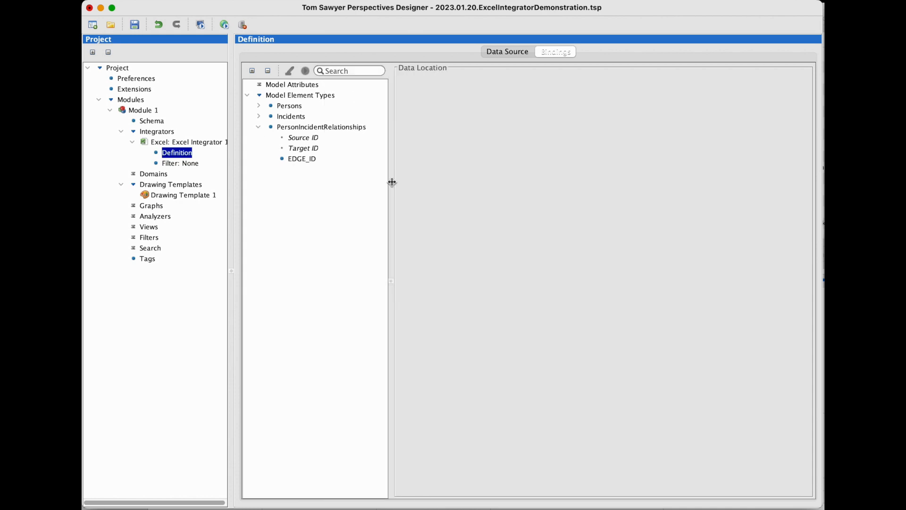
pyautogui.click(318, 127)
pyautogui.click(410, 92)
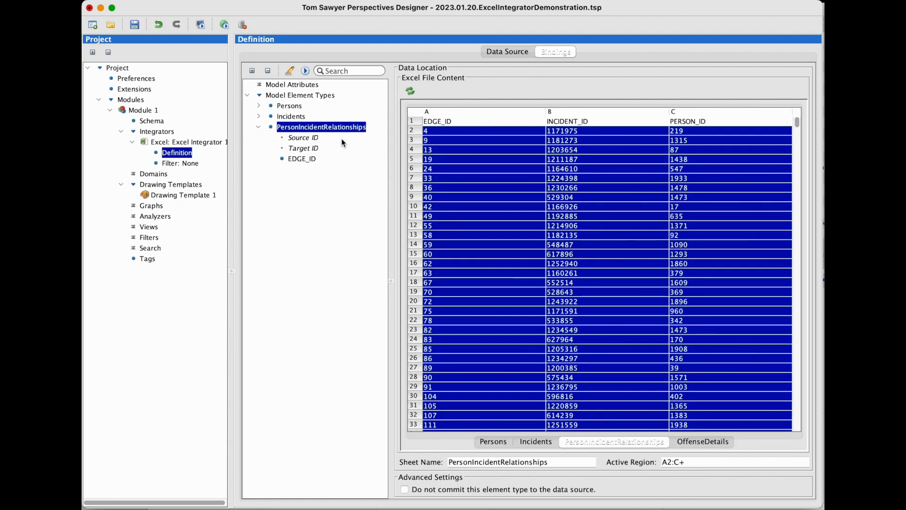
pyautogui.click(309, 139)
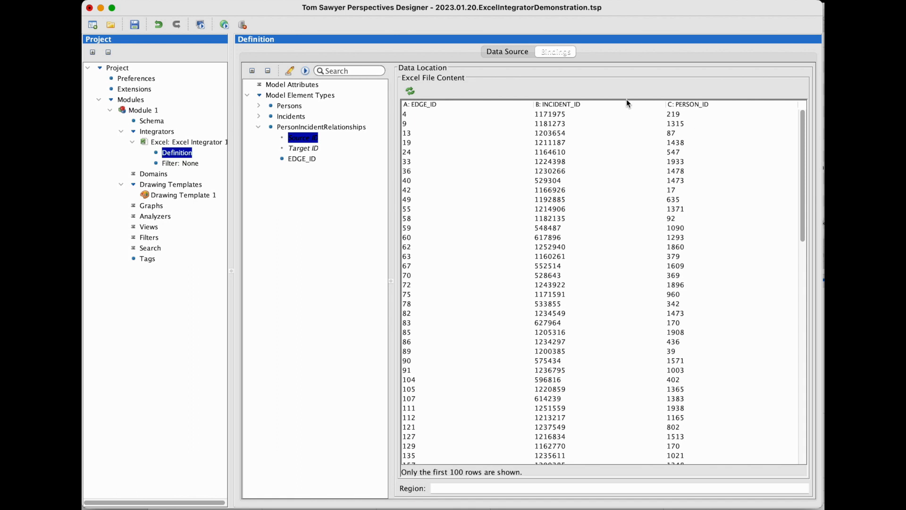
pyautogui.click(564, 105)
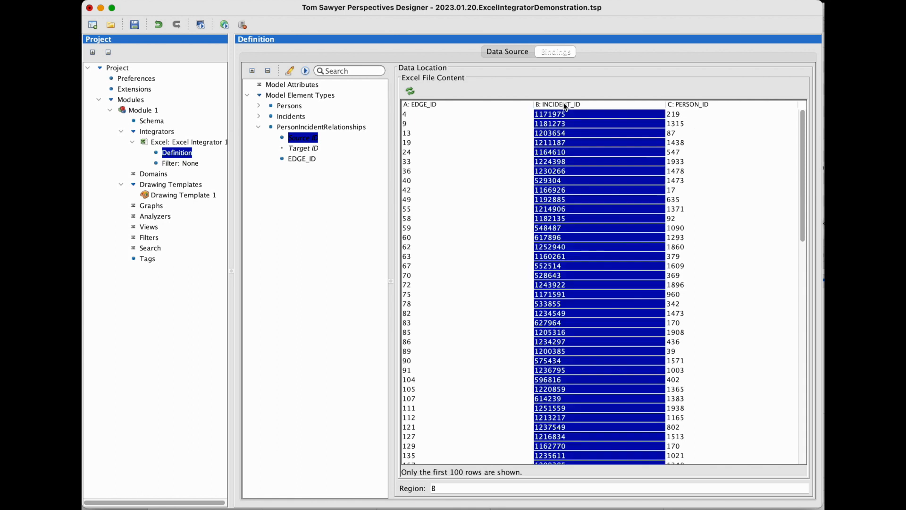
pyautogui.click(309, 149)
pyautogui.click(684, 105)
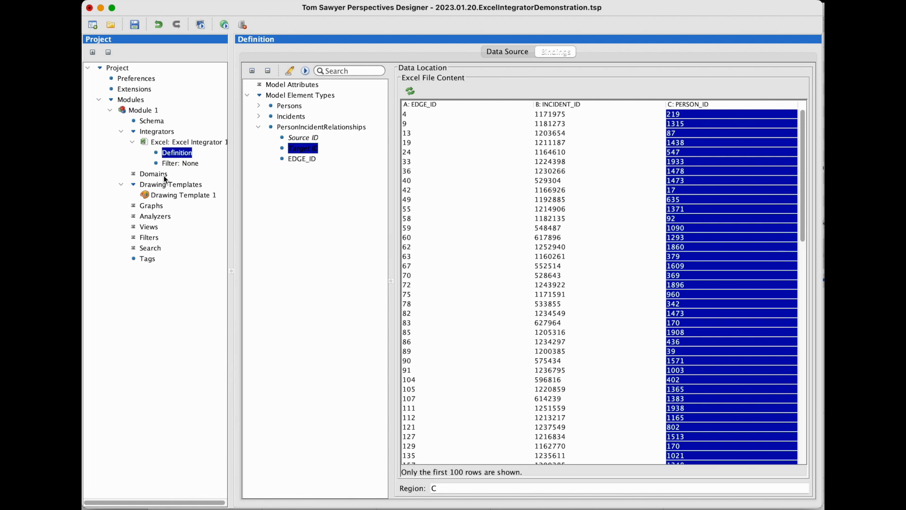
# Add a drawing view named Drawing View 1 to Module 1 with the All Vertices and All Edges domains.
pyautogui.click(134, 227)
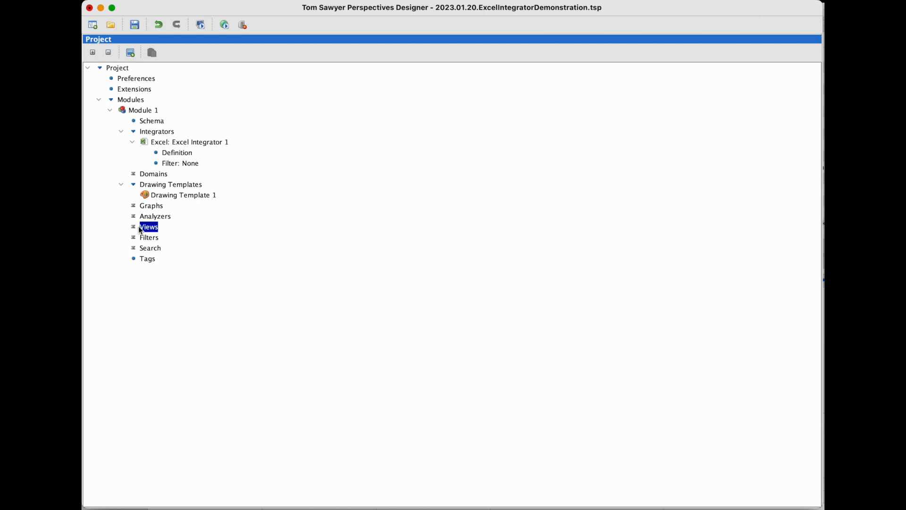
pyautogui.rightClick(147, 231)
pyautogui.click(172, 235)
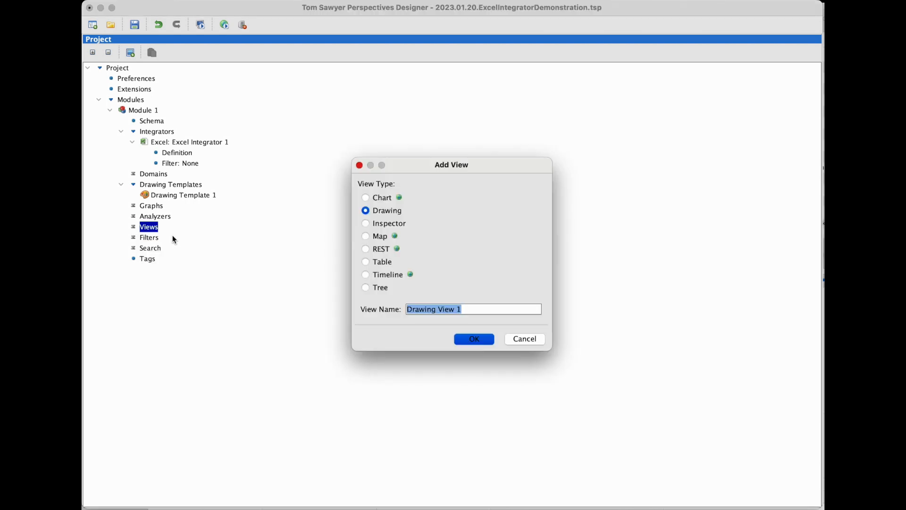
pyautogui.click(474, 340)
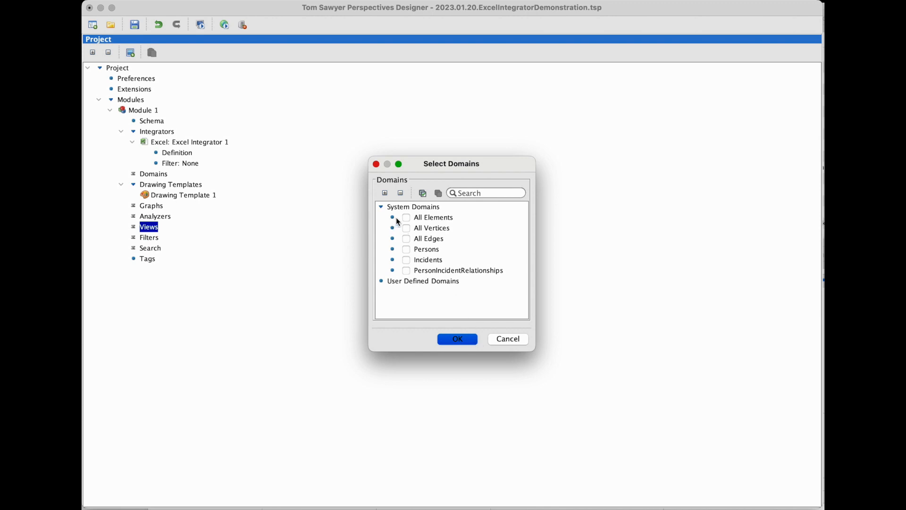
pyautogui.click(406, 229)
pyautogui.click(407, 238)
pyautogui.click(458, 340)
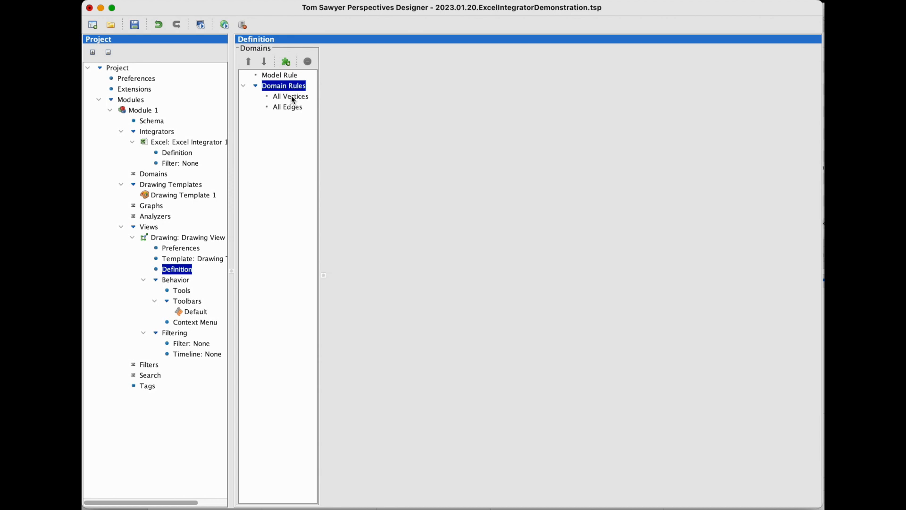
# Add an Add Node action with the Default Node Template to the drawing view's All Vertices domain rule.
pyautogui.click(290, 96)
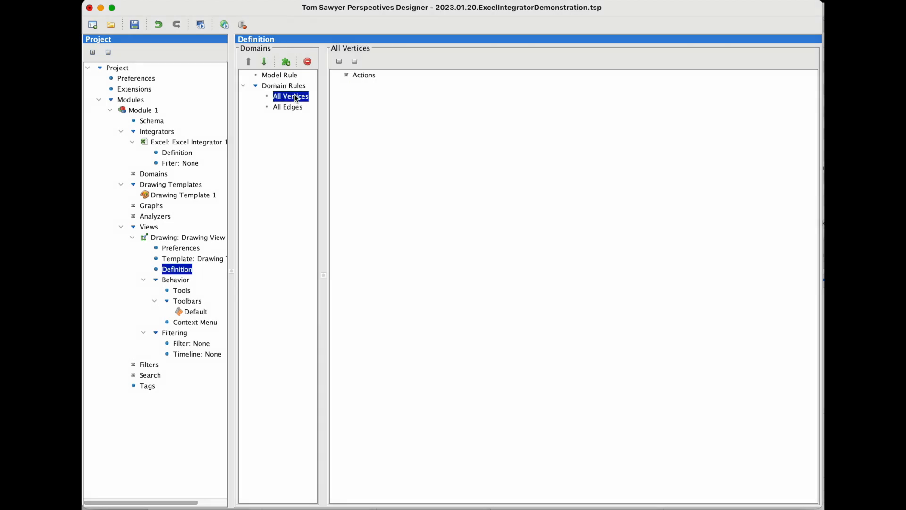
pyautogui.rightClick(354, 75)
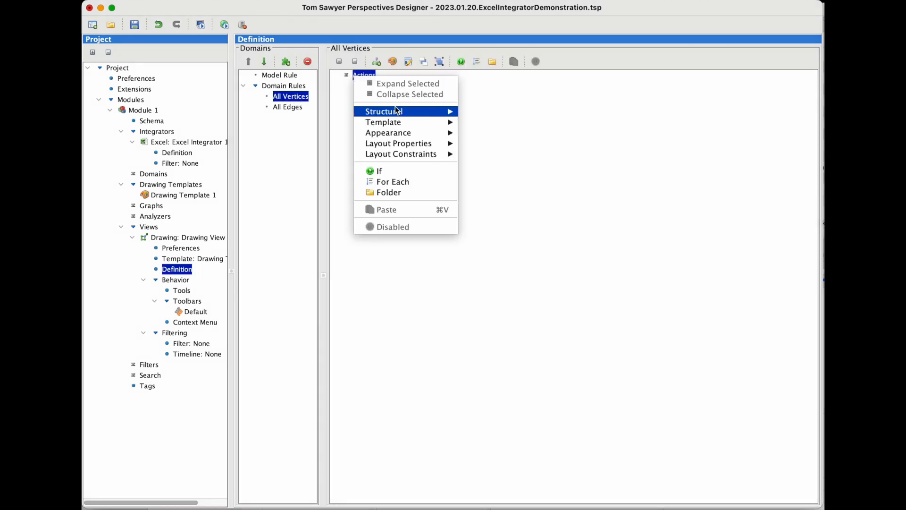
pyautogui.moveTo(395, 112)
pyautogui.click(495, 111)
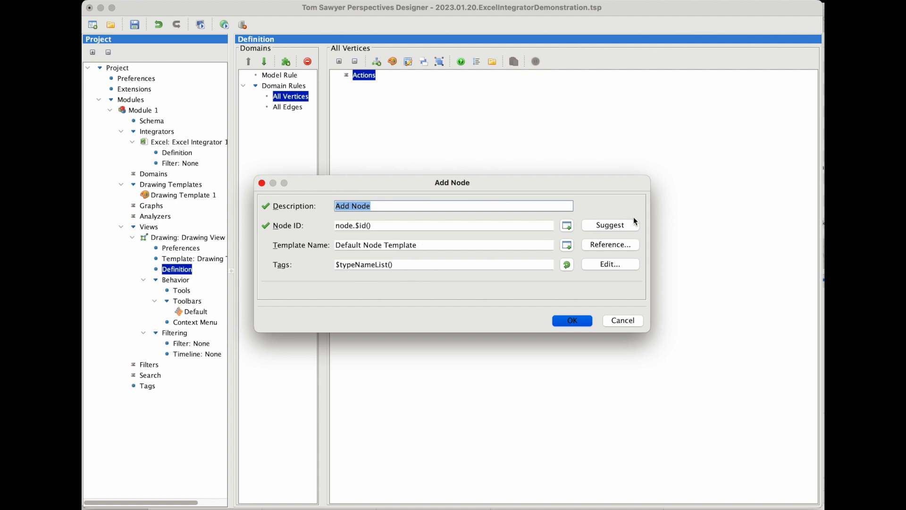
pyautogui.click(570, 322)
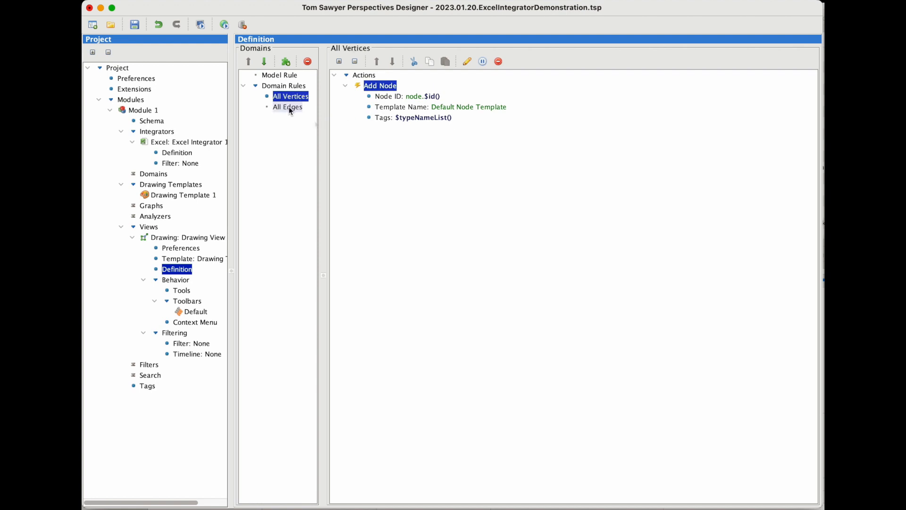
# Add an Add Edge action with the default source, target and template to the All Edges domain rule.
pyautogui.click(289, 108)
pyautogui.rightClick(370, 80)
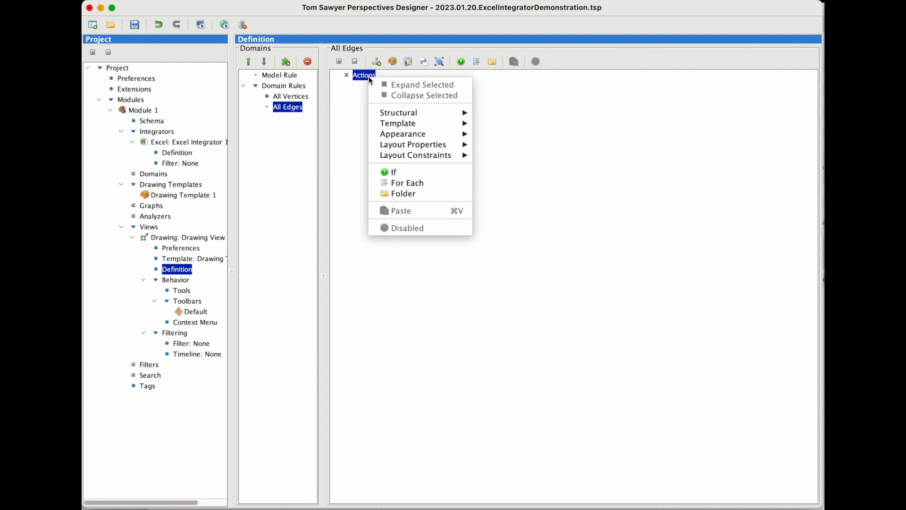
pyautogui.moveTo(407, 109)
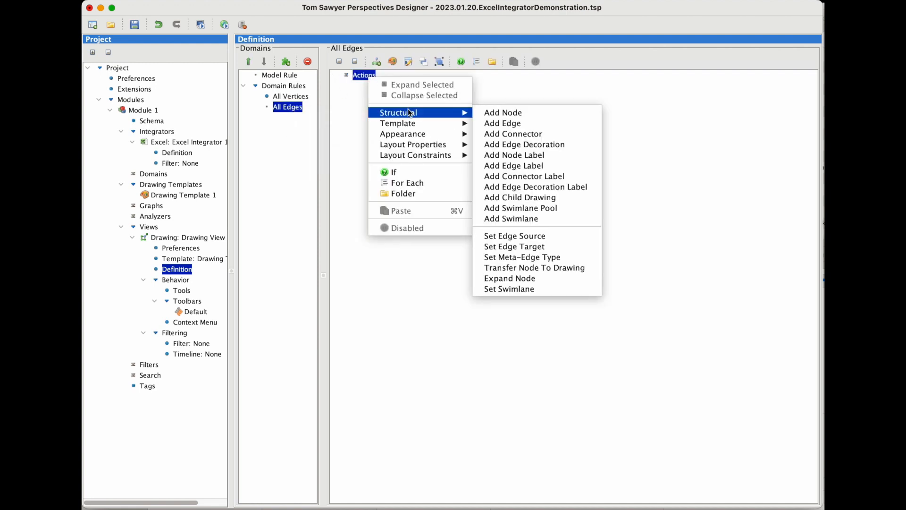
pyautogui.click(504, 124)
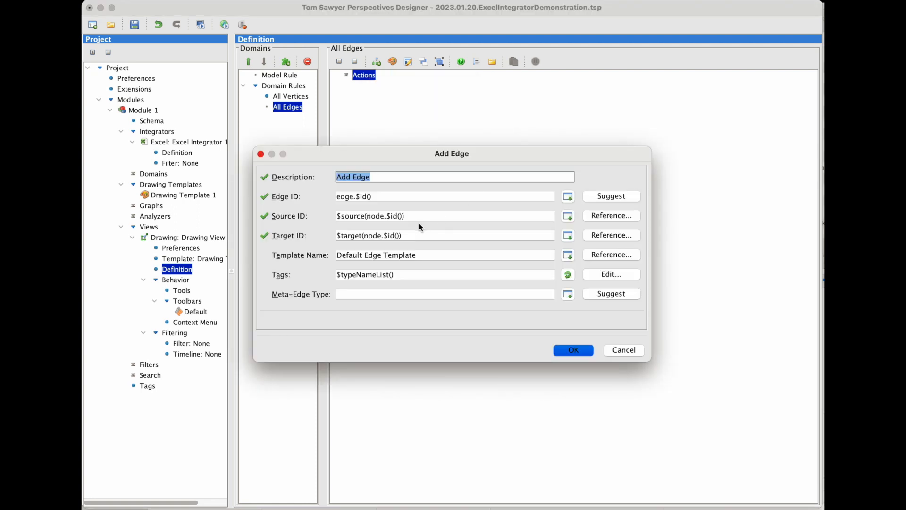
pyautogui.click(579, 352)
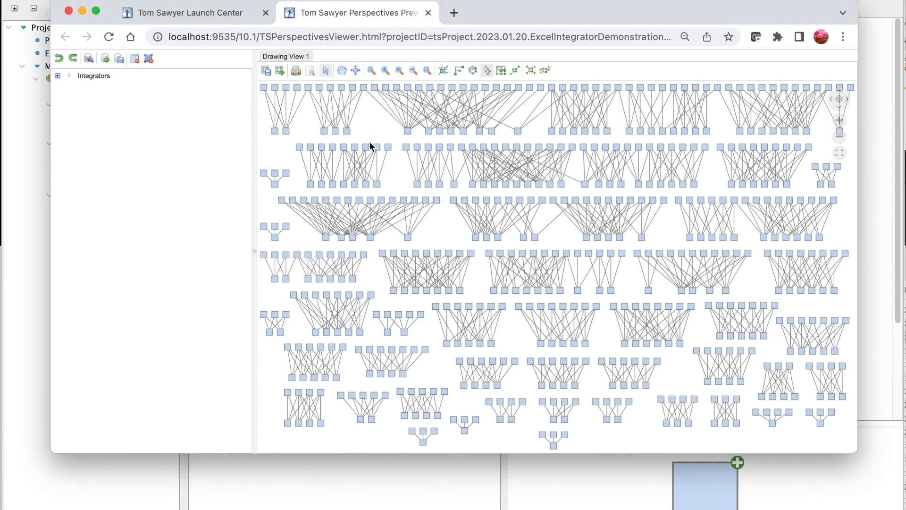
# Switch to the web preview of the project and examine the network in Drawing View 1 up close.
pyautogui.click(372, 70)
pyautogui.click(524, 209)
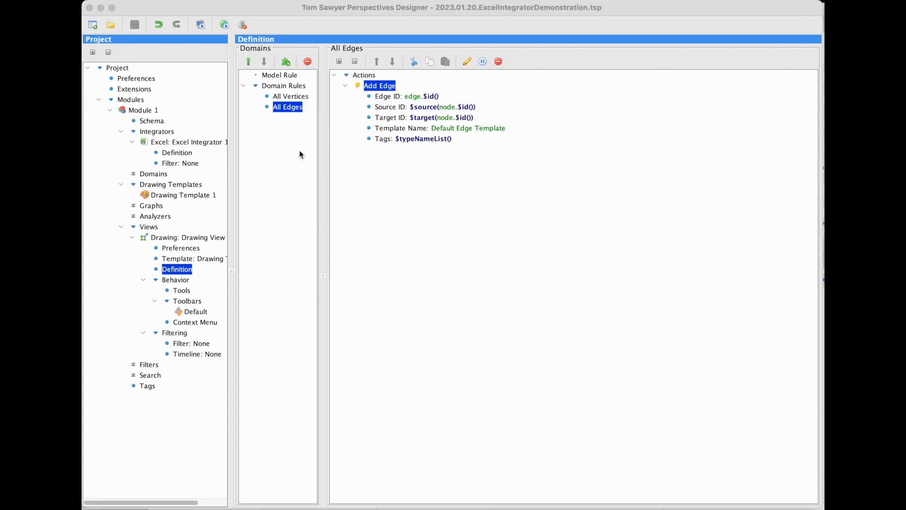
# Set the text name of Drawing Template 1's Default Node Template to the expression <NAME>.
pyautogui.click(202, 196)
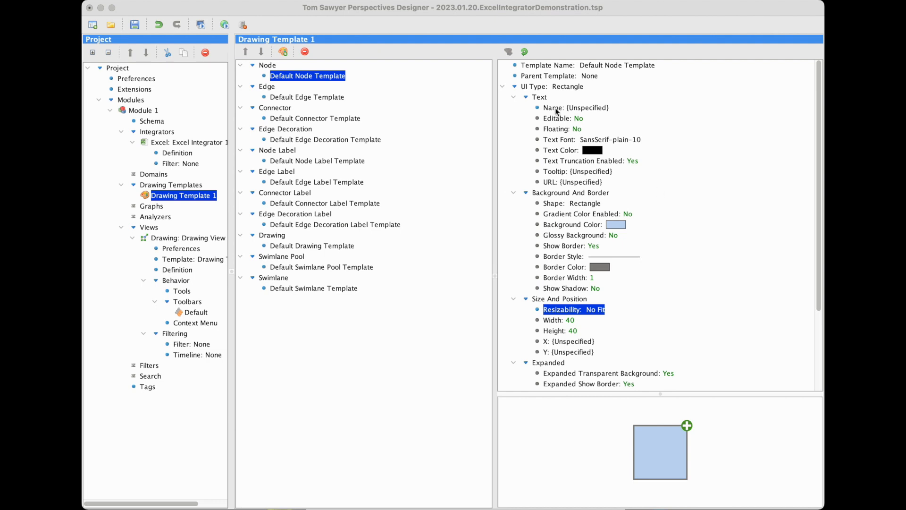
pyautogui.click(581, 109)
pyautogui.click(581, 110)
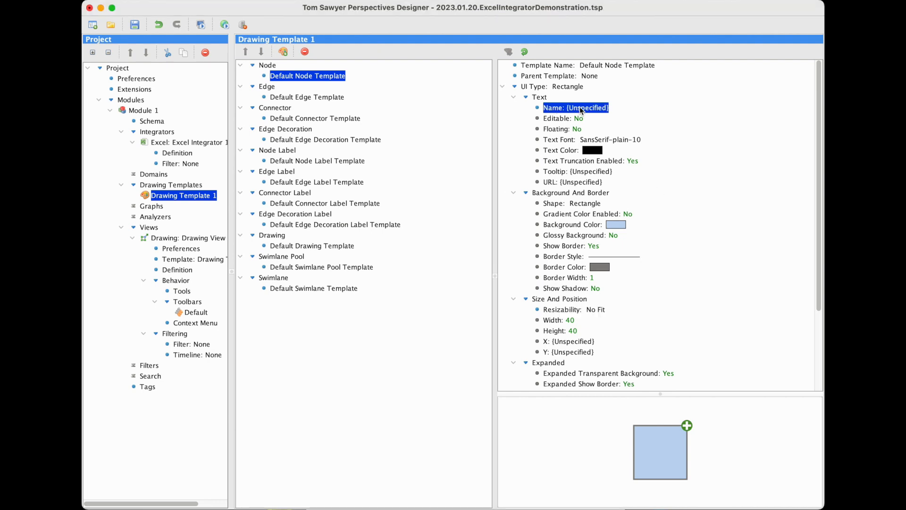
pyautogui.doubleClick(581, 109)
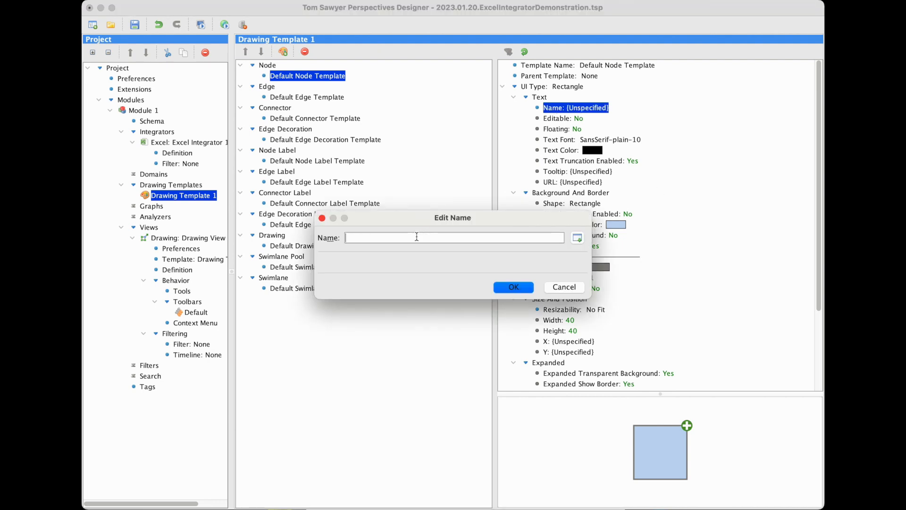
pyautogui.write('<')
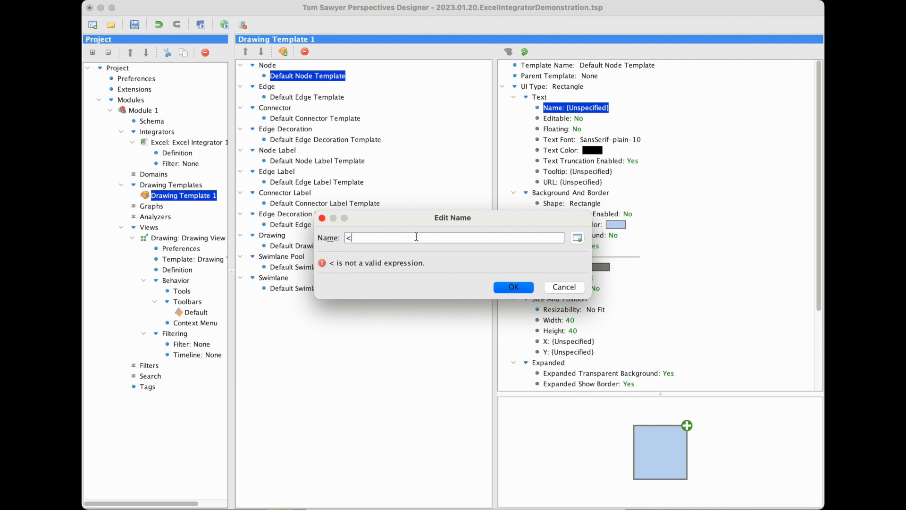
pyautogui.write('NAME>')
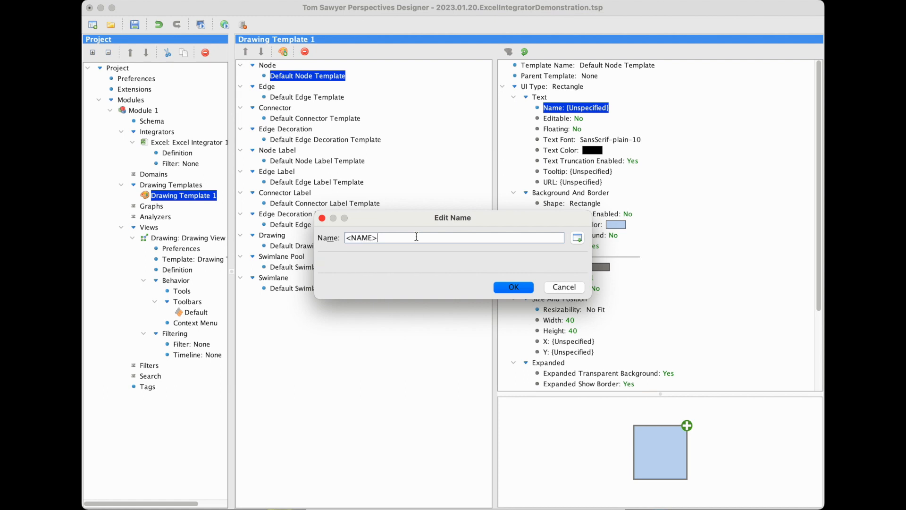
pyautogui.click(525, 288)
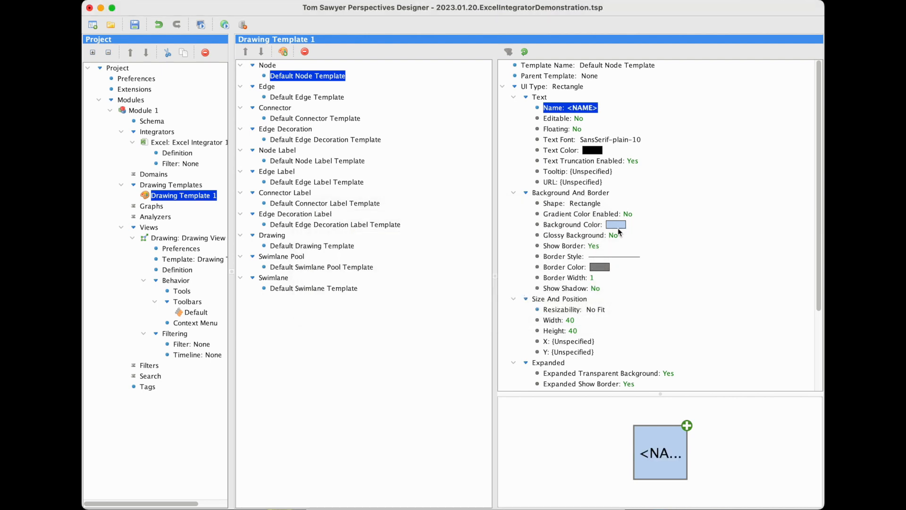
# Set the Default Node Template's resizability to the constant Tight Fit.
pyautogui.click(594, 311)
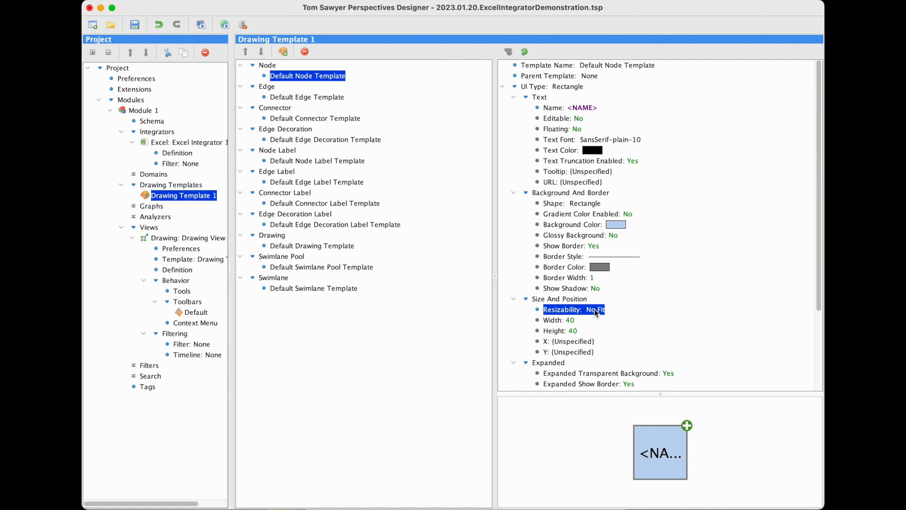
pyautogui.doubleClick(593, 309)
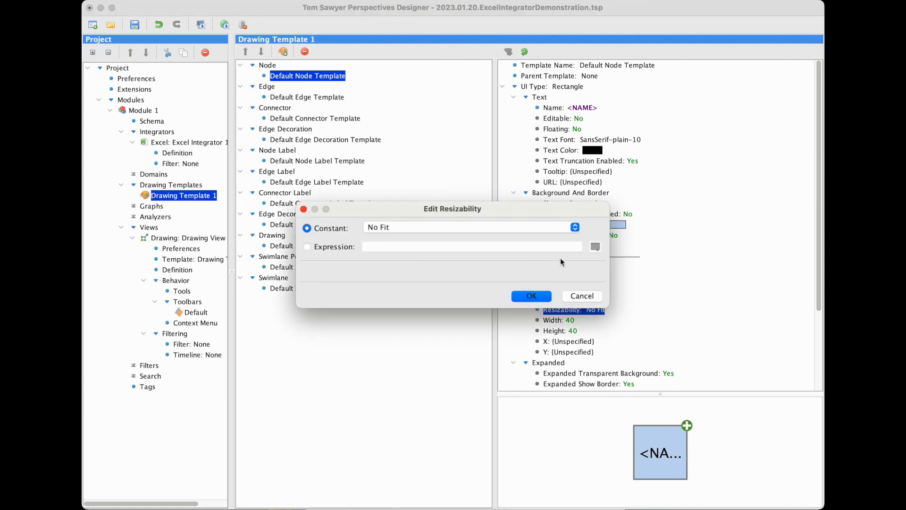
pyautogui.click(575, 227)
pyautogui.click(406, 233)
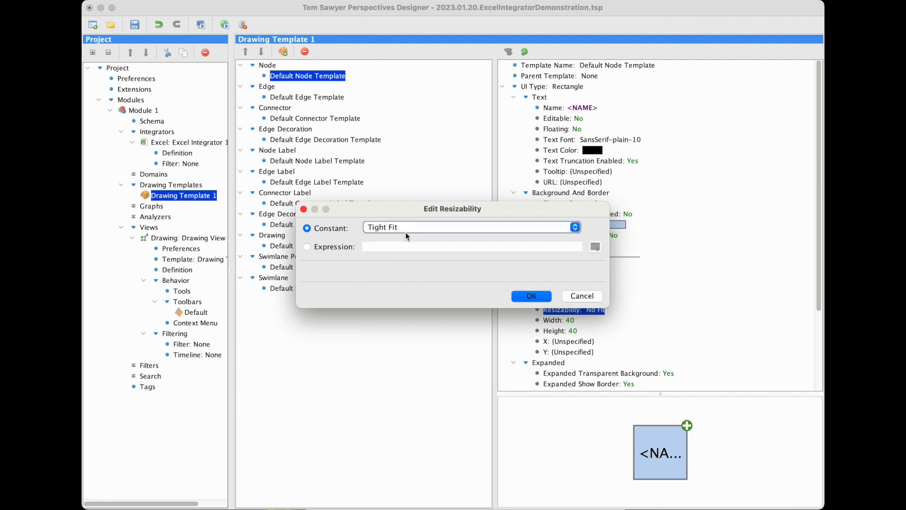
pyautogui.click(537, 298)
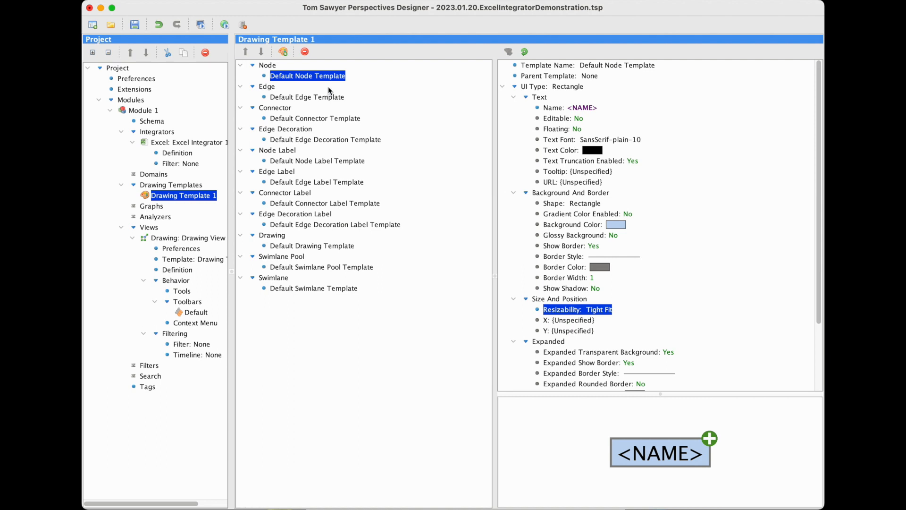
# Add a node template named Persons with Default Node Template as its parent.
pyautogui.rightClick(301, 75)
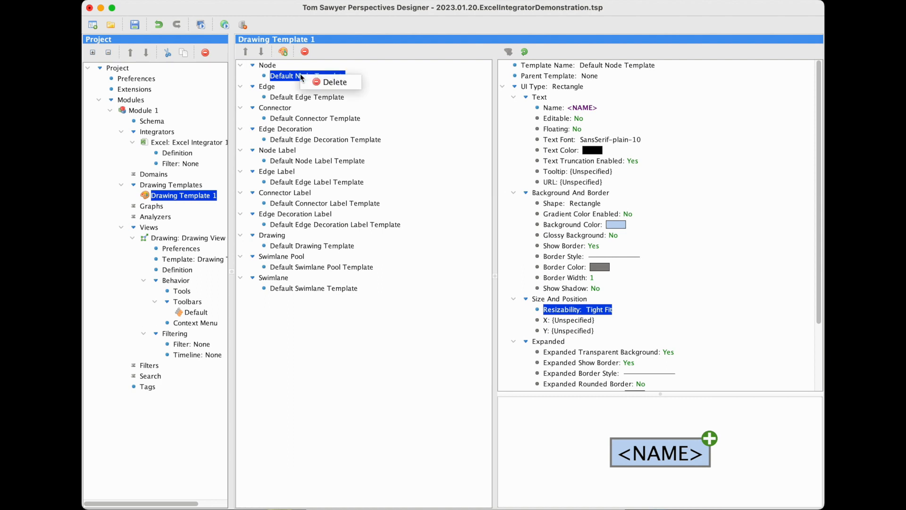
pyautogui.click(269, 67)
pyautogui.rightClick(270, 67)
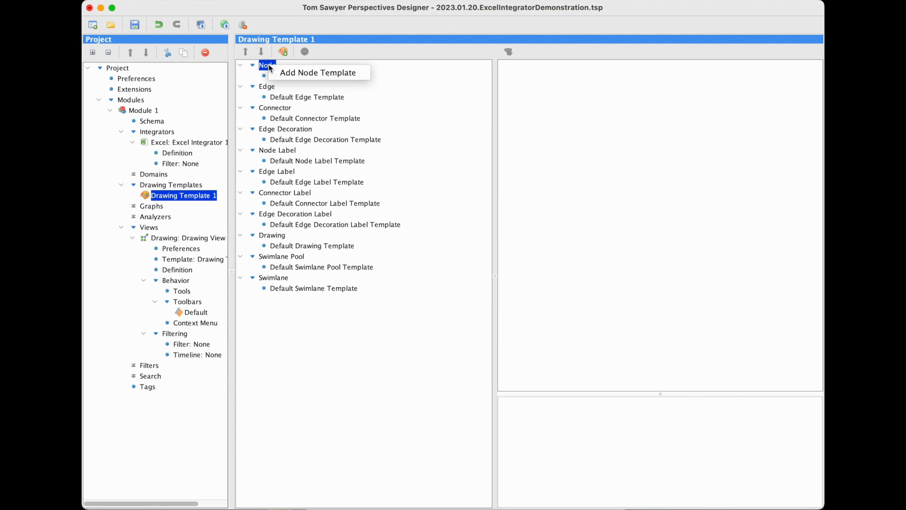
pyautogui.click(331, 78)
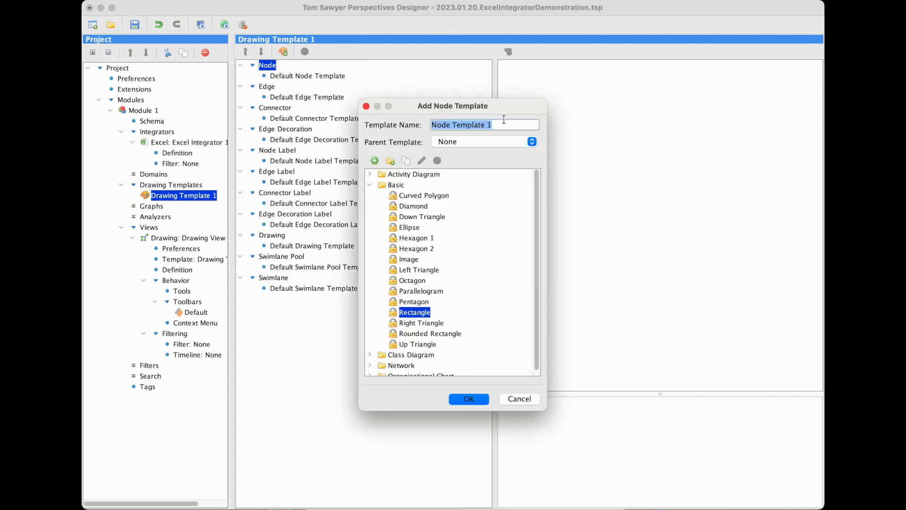
pyautogui.write('Persons')
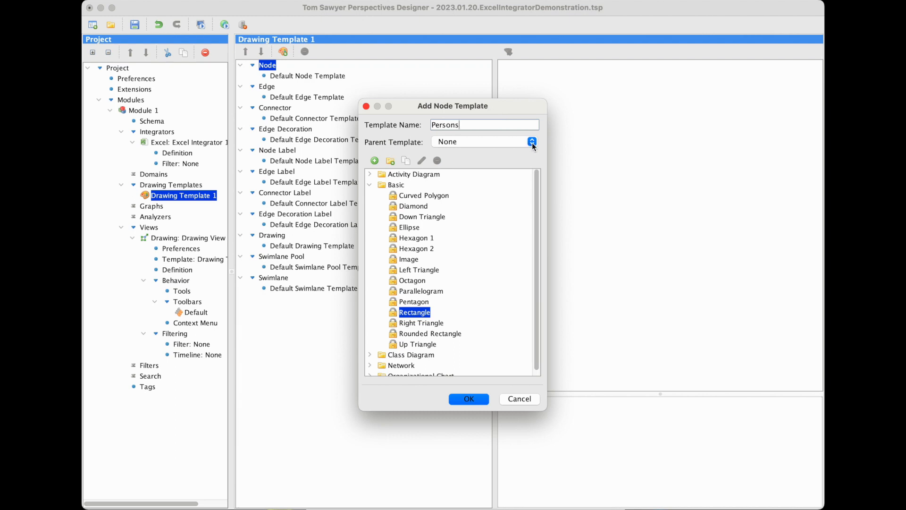
pyautogui.click(492, 139)
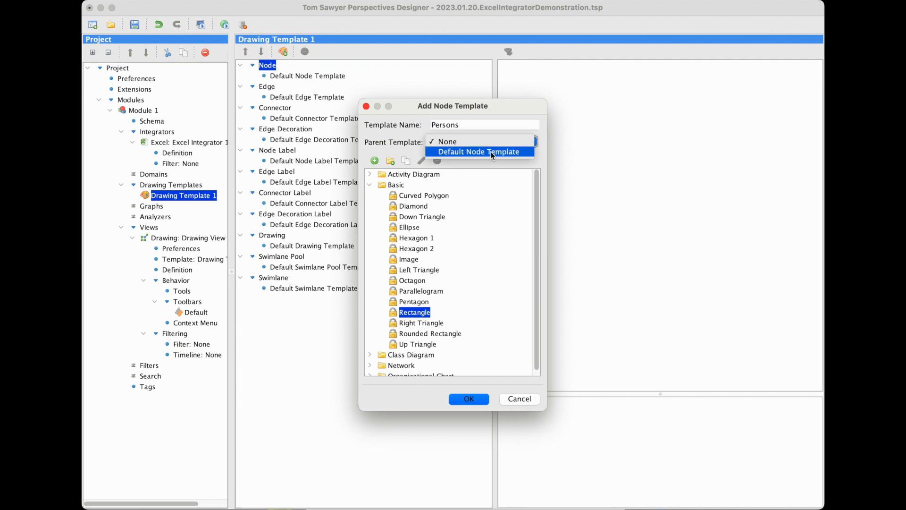
pyautogui.click(491, 152)
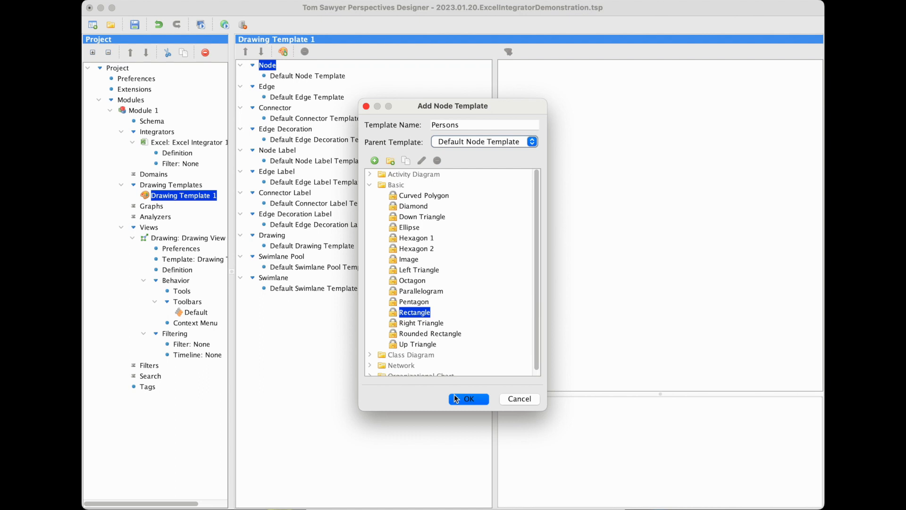
pyautogui.click(473, 400)
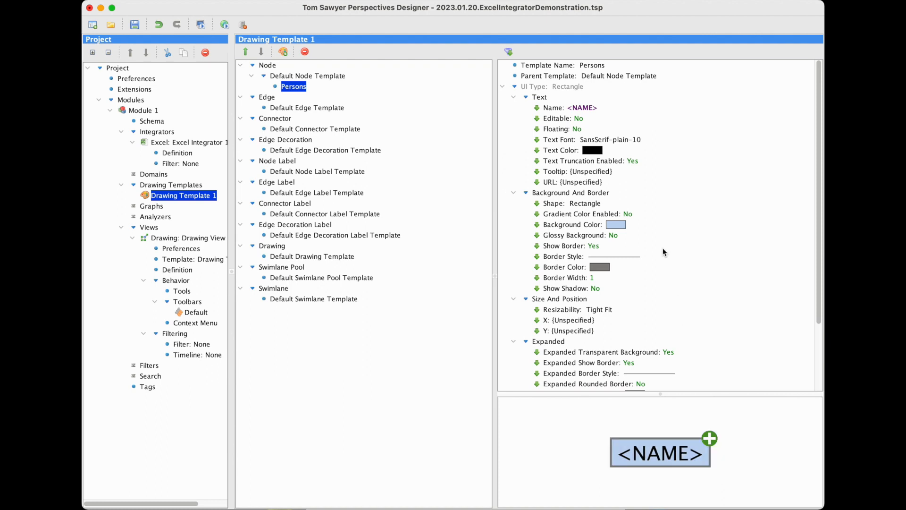
# Set the shape of the Persons node template to the constant Ellipse.
pyautogui.doubleClick(581, 206)
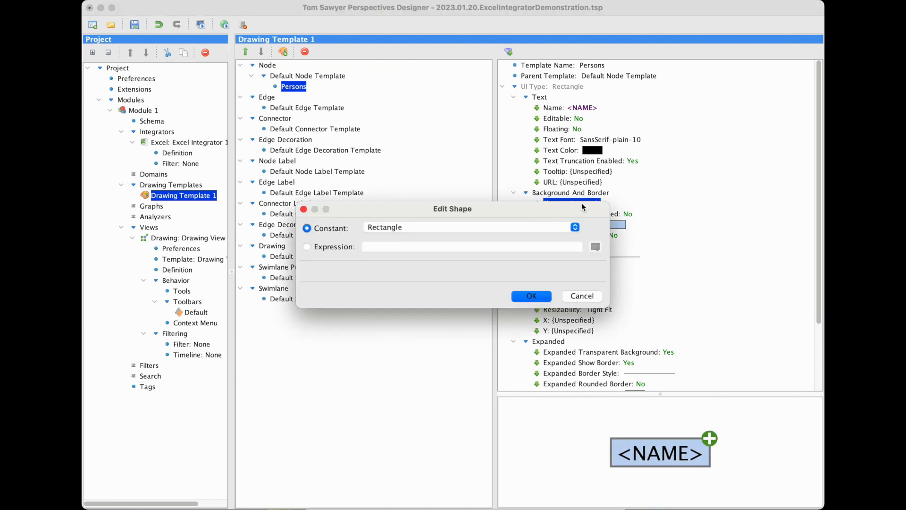
pyautogui.click(575, 226)
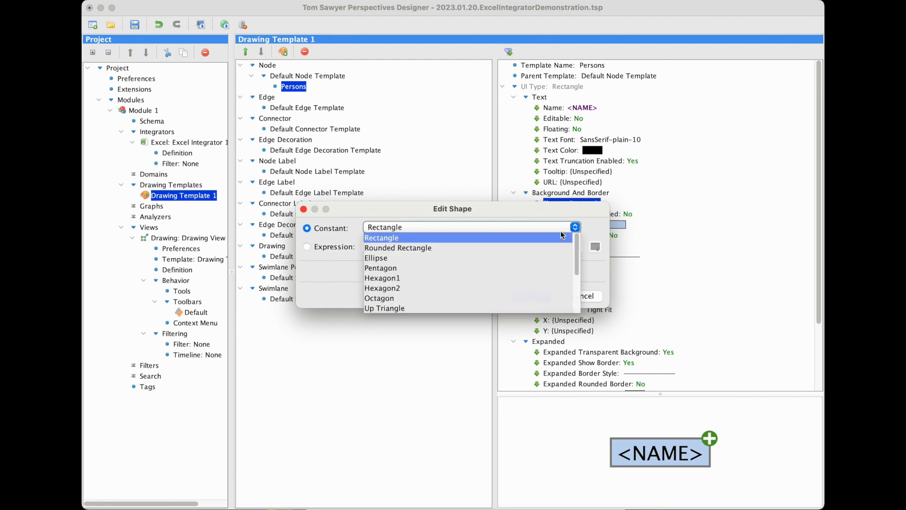
pyautogui.click(440, 256)
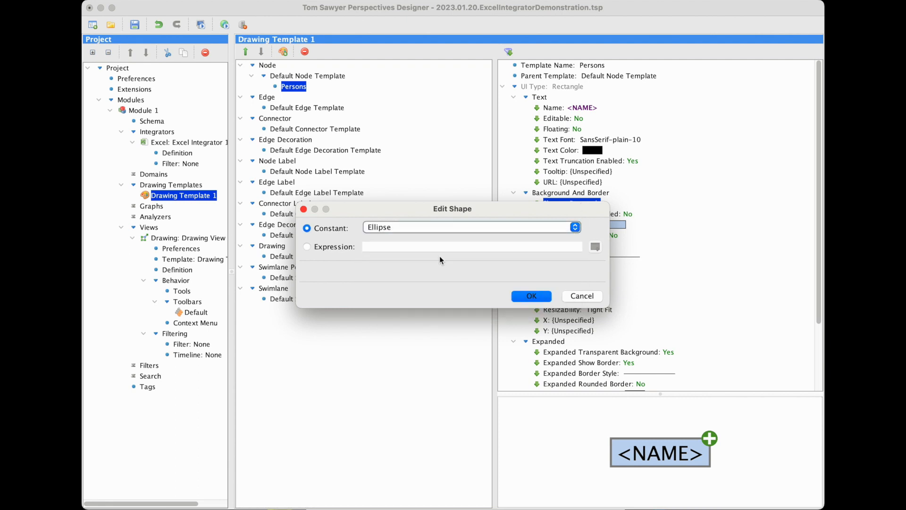
pyautogui.click(531, 296)
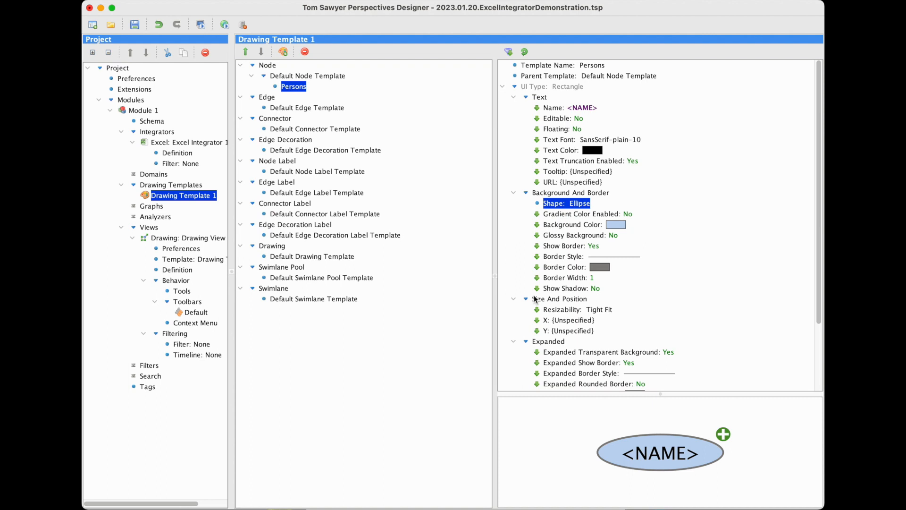
# Set the Persons template's background color to the cyan swatch, 0 255 255.
pyautogui.doubleClick(618, 228)
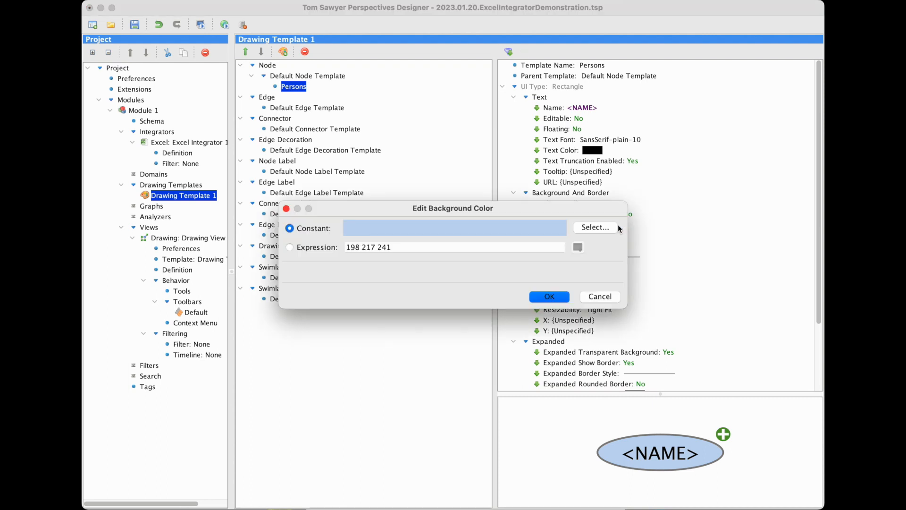
pyautogui.click(614, 226)
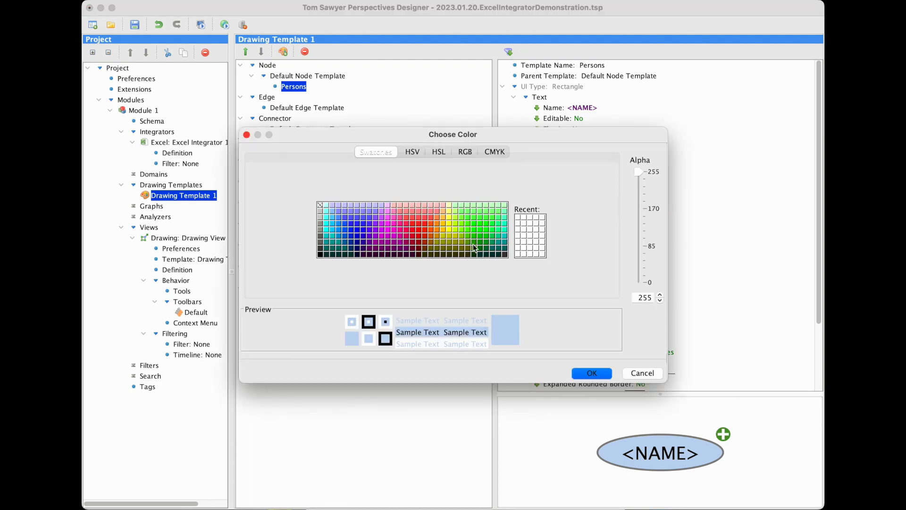
pyautogui.click(326, 230)
pyautogui.click(585, 374)
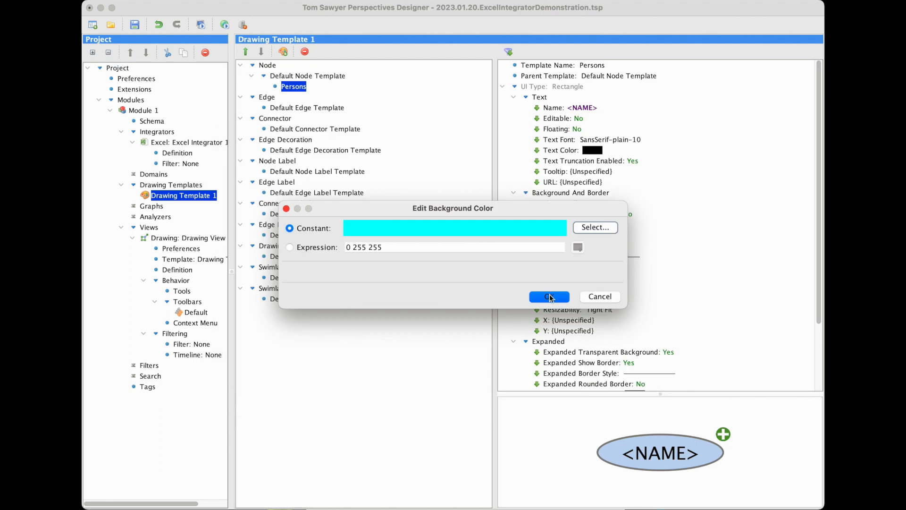
pyautogui.click(550, 297)
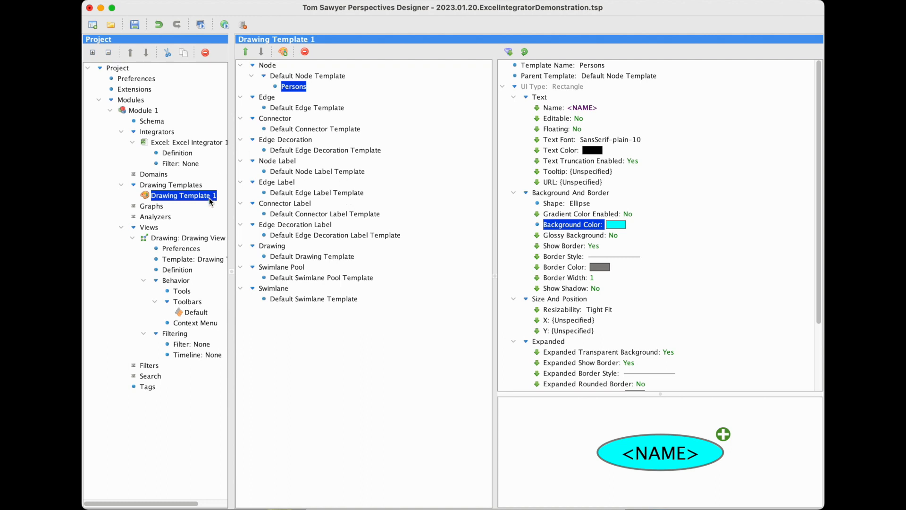
# Add a domain rule for the Persons system domain to the drawing view's definition.
pyautogui.click(174, 271)
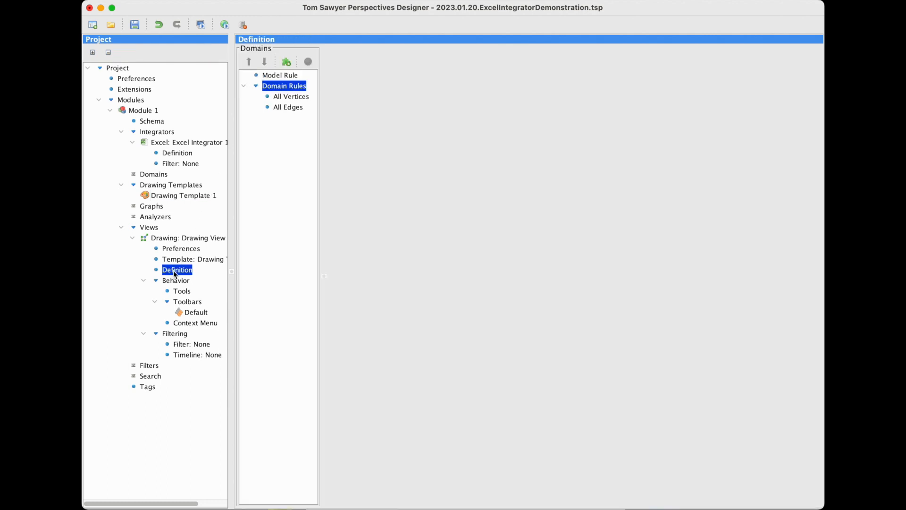
pyautogui.rightClick(270, 91)
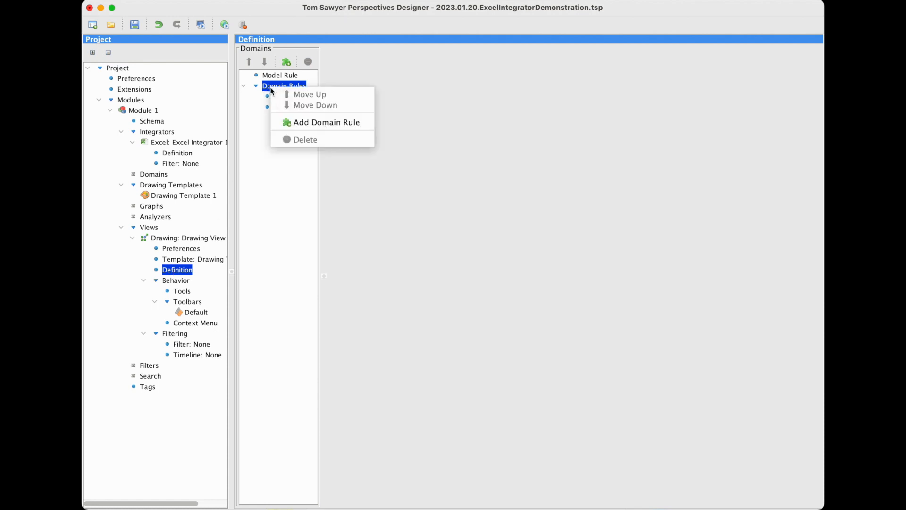
pyautogui.click(307, 128)
pyautogui.click(407, 229)
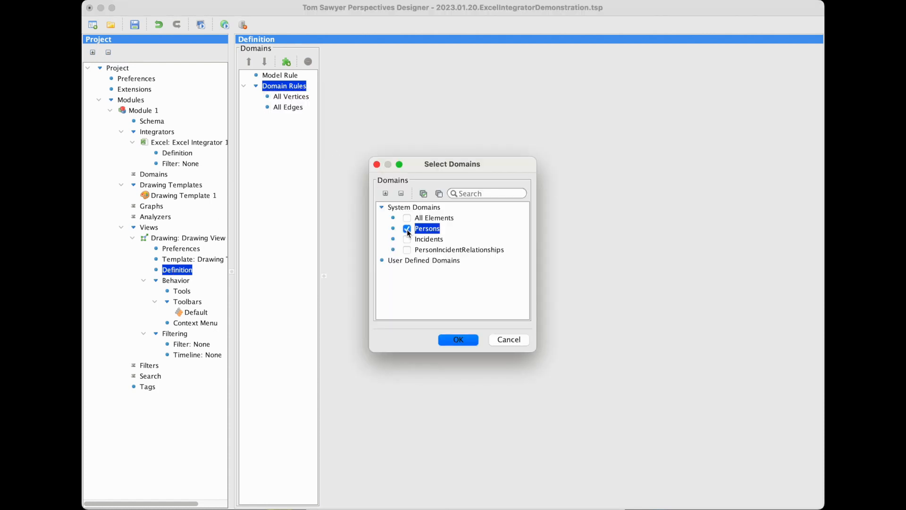
pyautogui.click(448, 340)
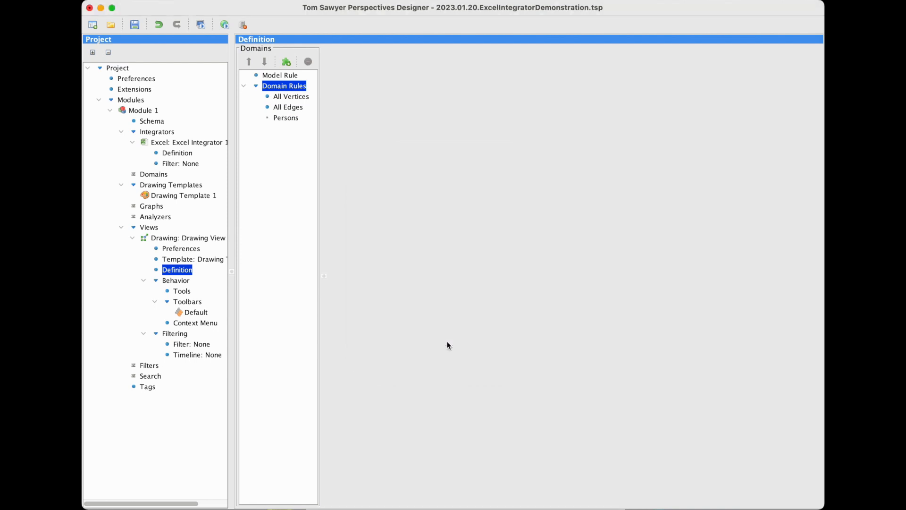
# Add an Apply Node Template action to the Persons domain rule, with node ID node.$id() and template name Persons.
pyautogui.click(288, 119)
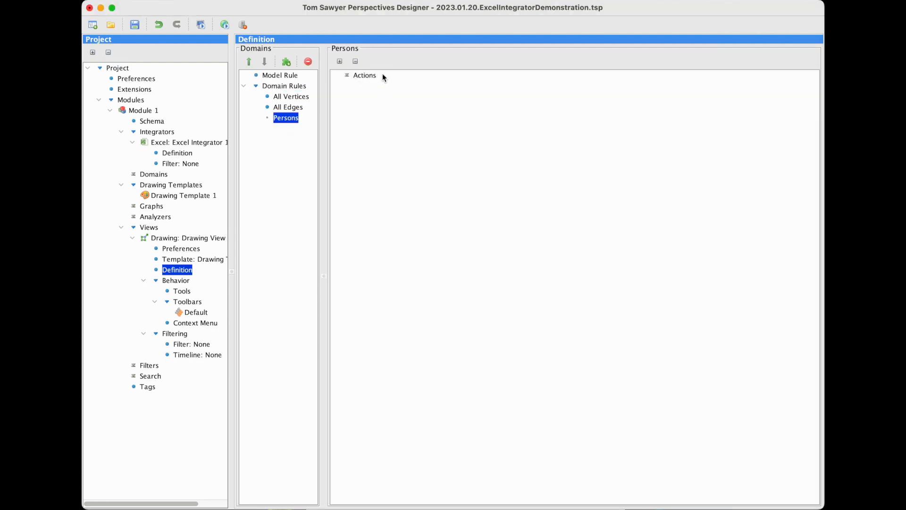
pyautogui.rightClick(369, 76)
pyautogui.moveTo(408, 123)
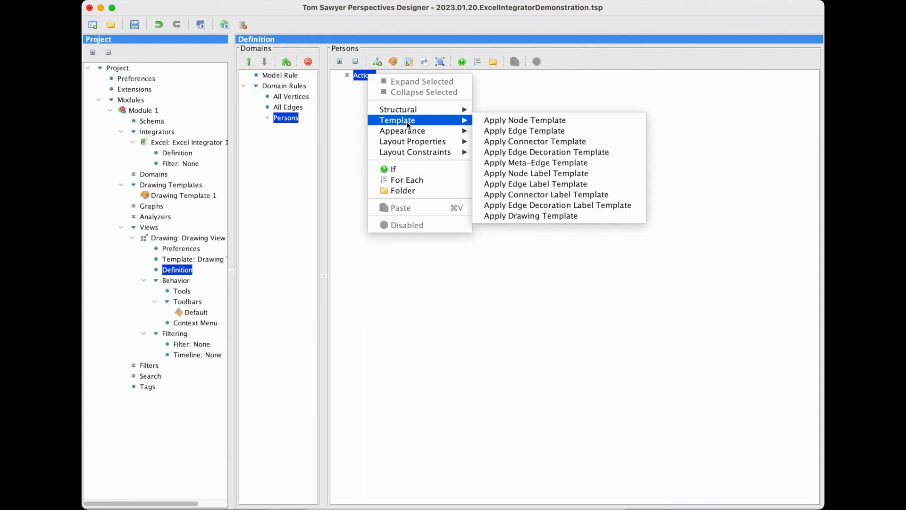
pyautogui.click(488, 121)
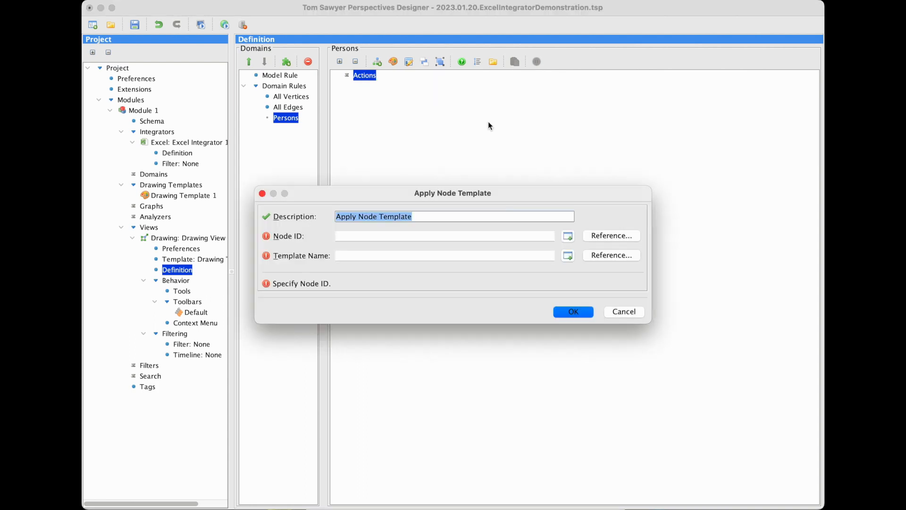
pyautogui.click(607, 236)
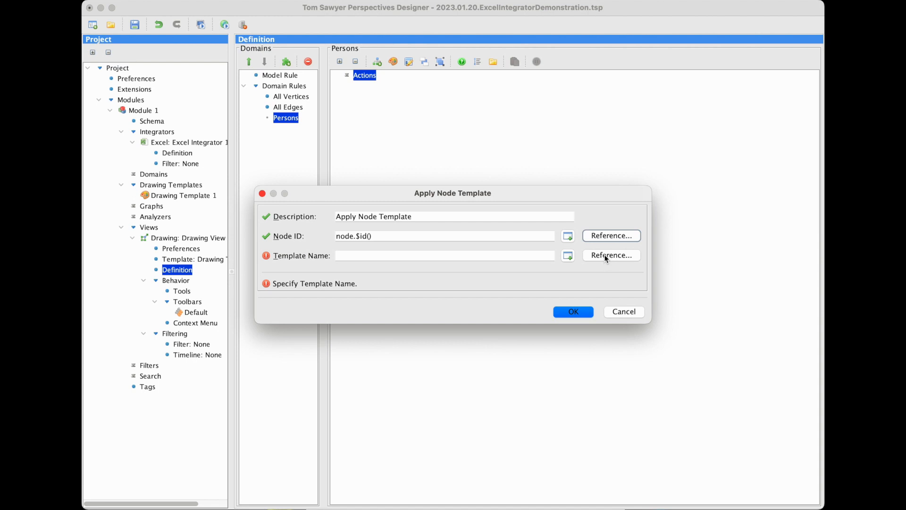
pyautogui.click(606, 255)
pyautogui.click(421, 255)
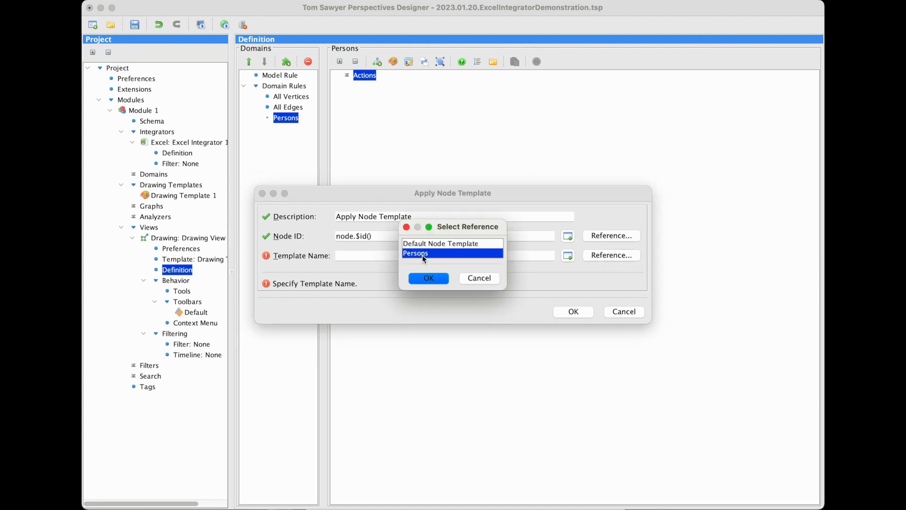
pyautogui.click(432, 277)
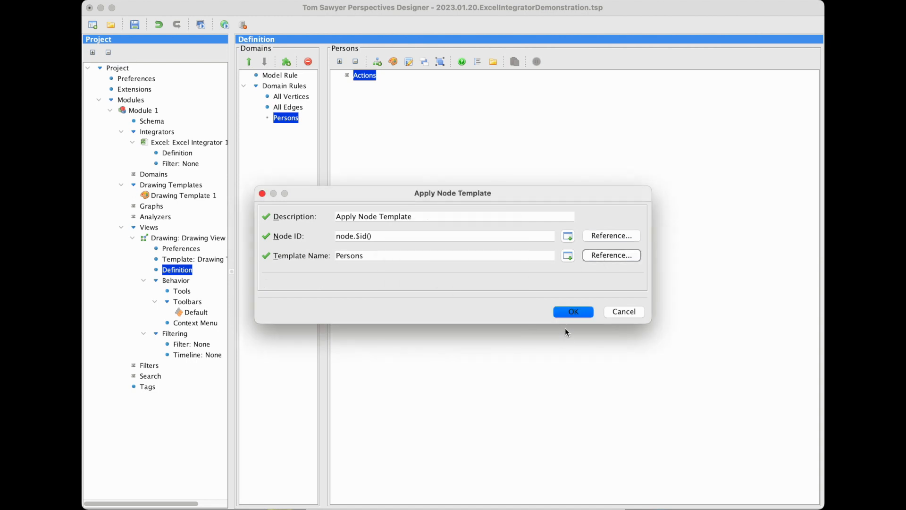
pyautogui.click(570, 313)
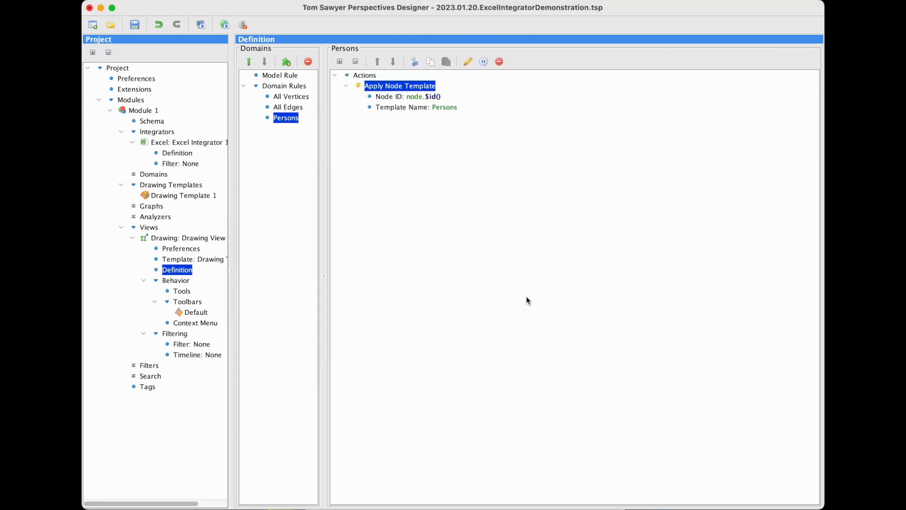
# Switch to the web preview and examine the Persons and incident nodes up close in Drawing View 1, ending with the whole network in view.
pyautogui.click(225, 26)
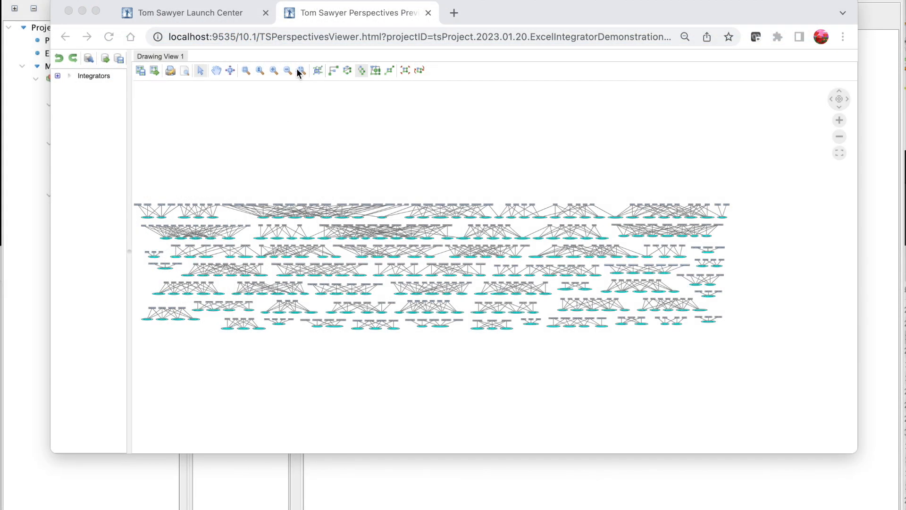
pyautogui.click(246, 69)
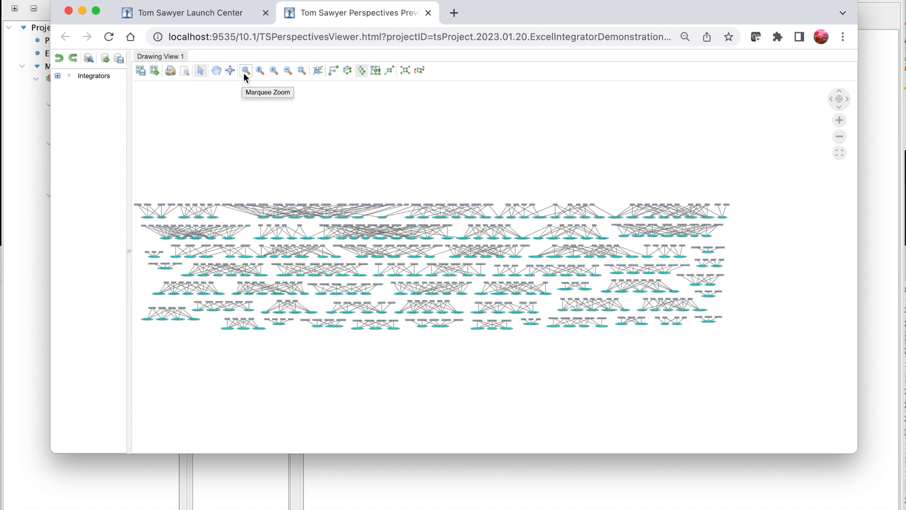
pyautogui.click(244, 74)
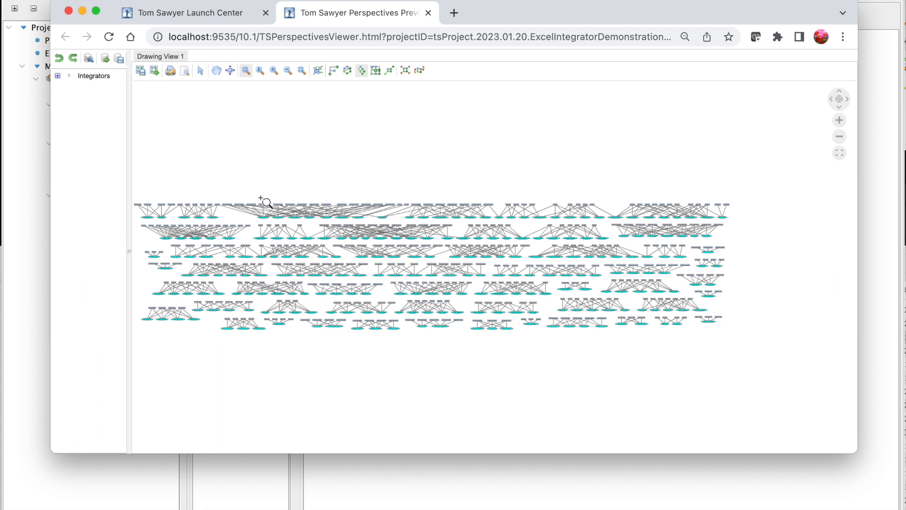
pyautogui.moveTo(267, 204); pyautogui.dragTo(347, 243)
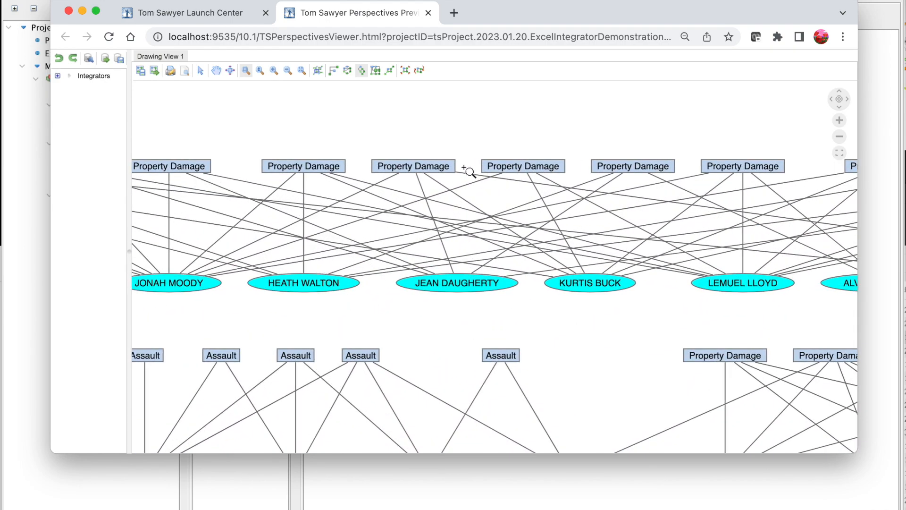
pyautogui.click(302, 70)
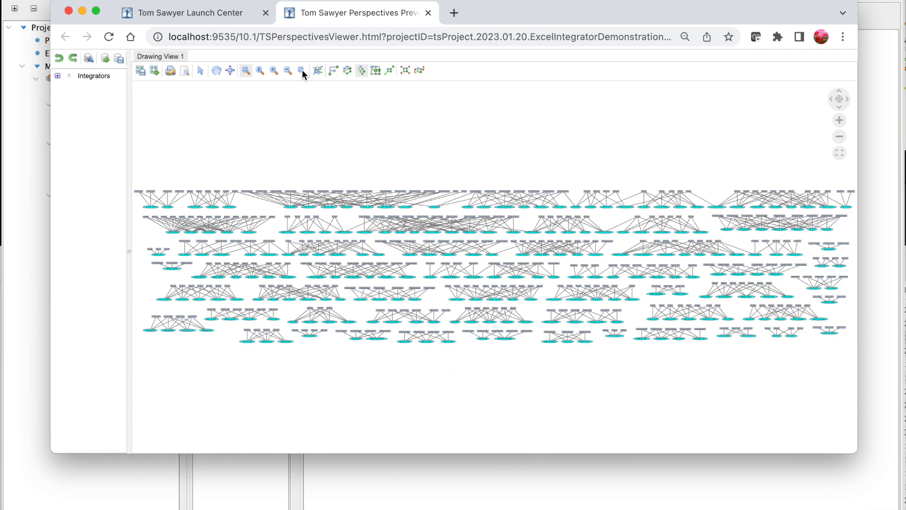
# Compare the available layouts of the network in turn, including circular, hierarchical, orthogonal and symmetric.
pyautogui.click(332, 71)
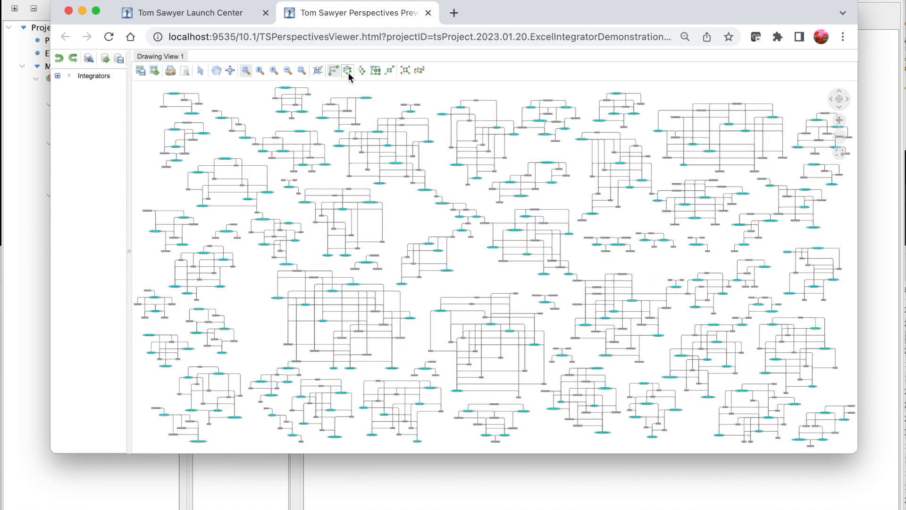
pyautogui.click(348, 71)
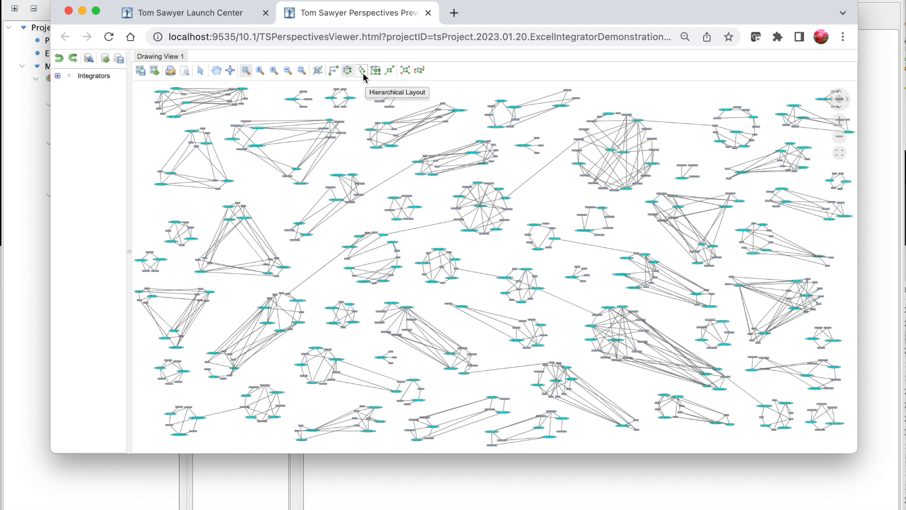
pyautogui.click(362, 71)
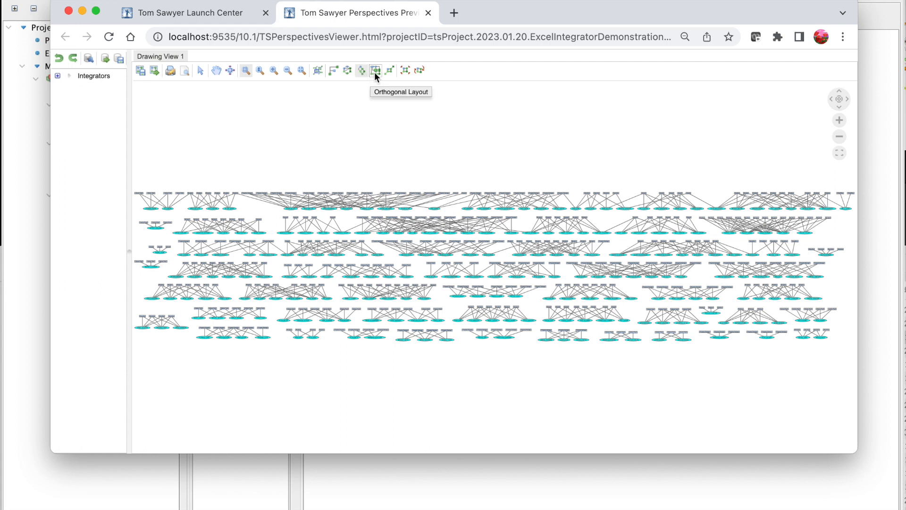
pyautogui.click(375, 71)
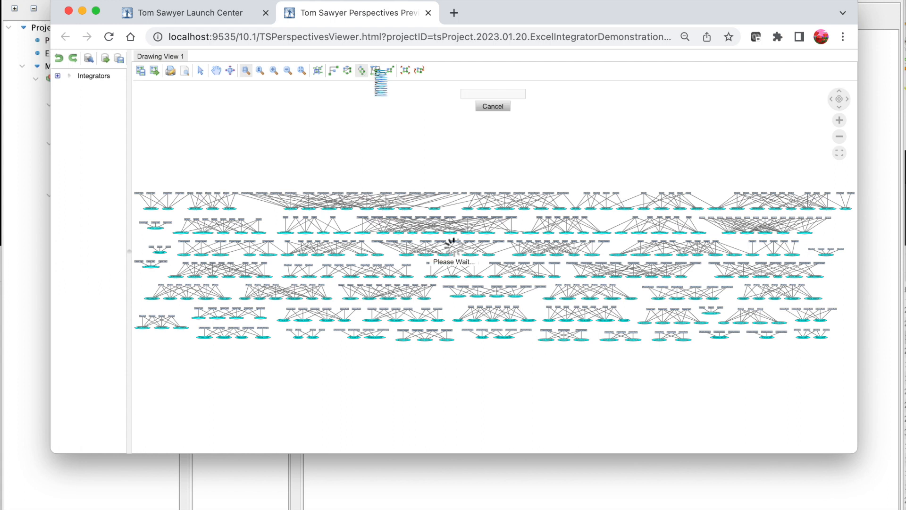
pyautogui.click(389, 70)
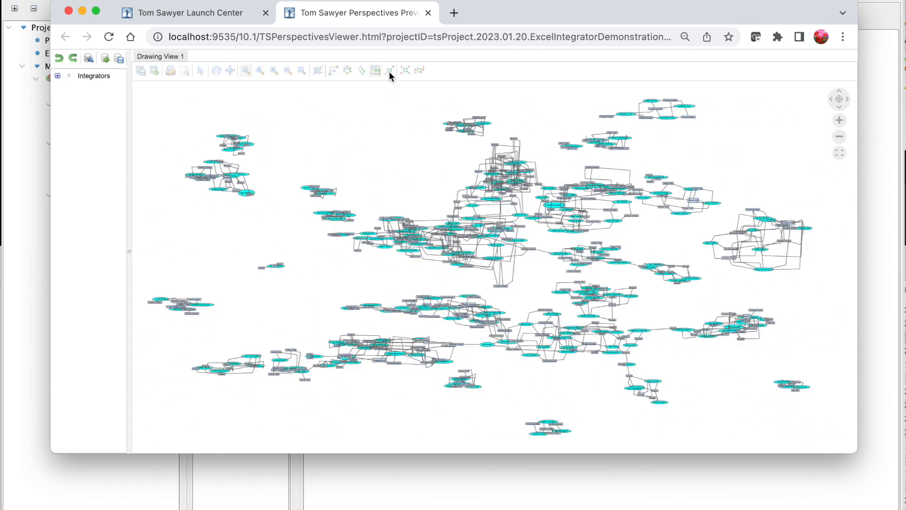